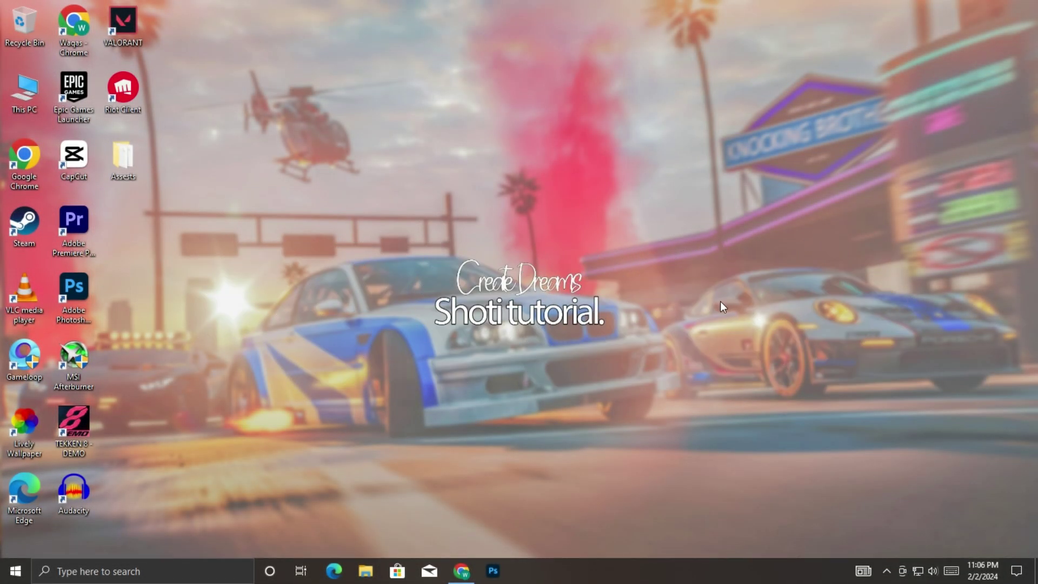
- Turn off permission for all apps to run in the background in the Windows privacy settings
click(15, 570)
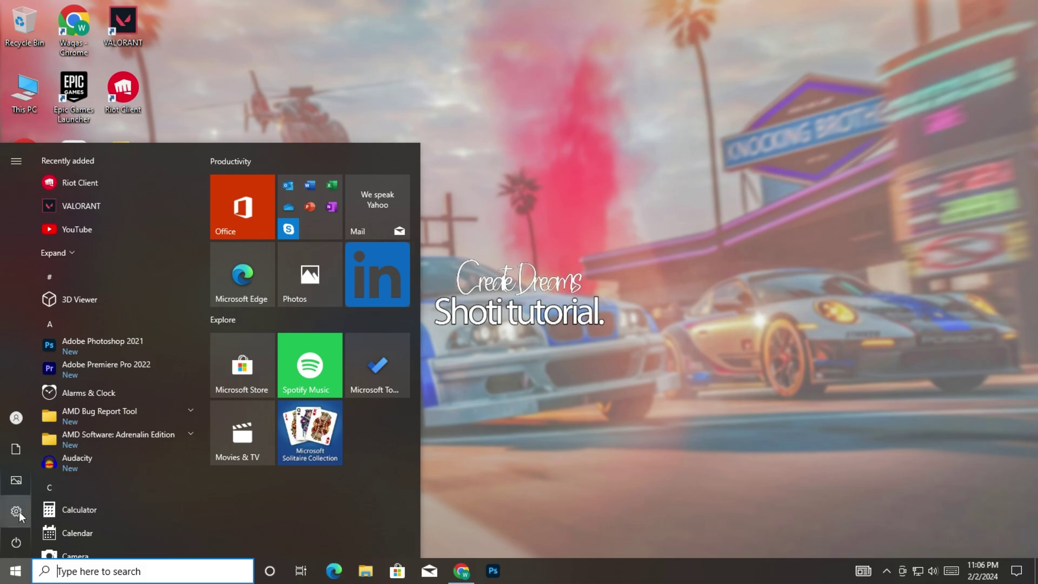
click(19, 513)
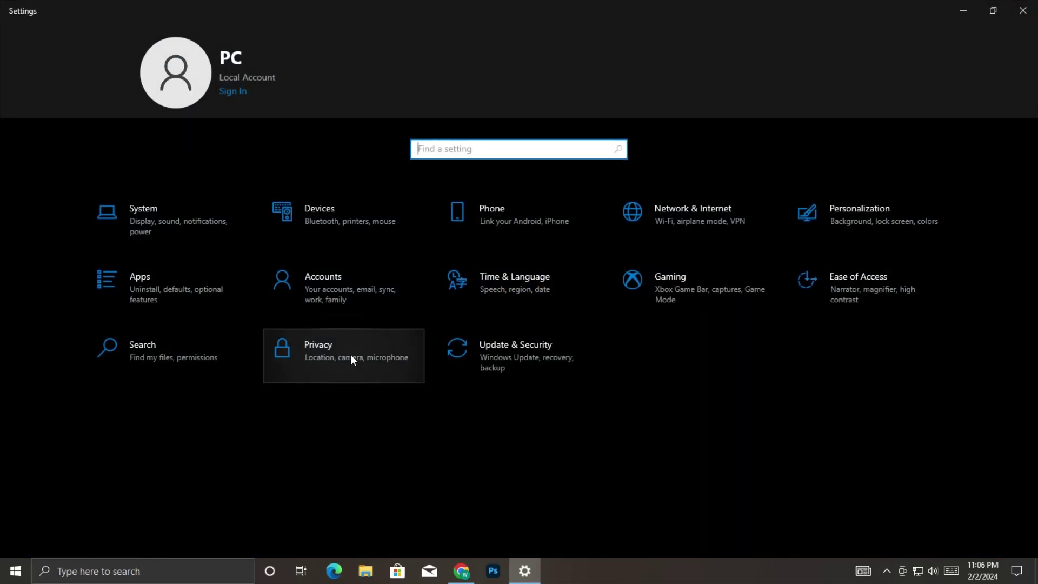
click(306, 360)
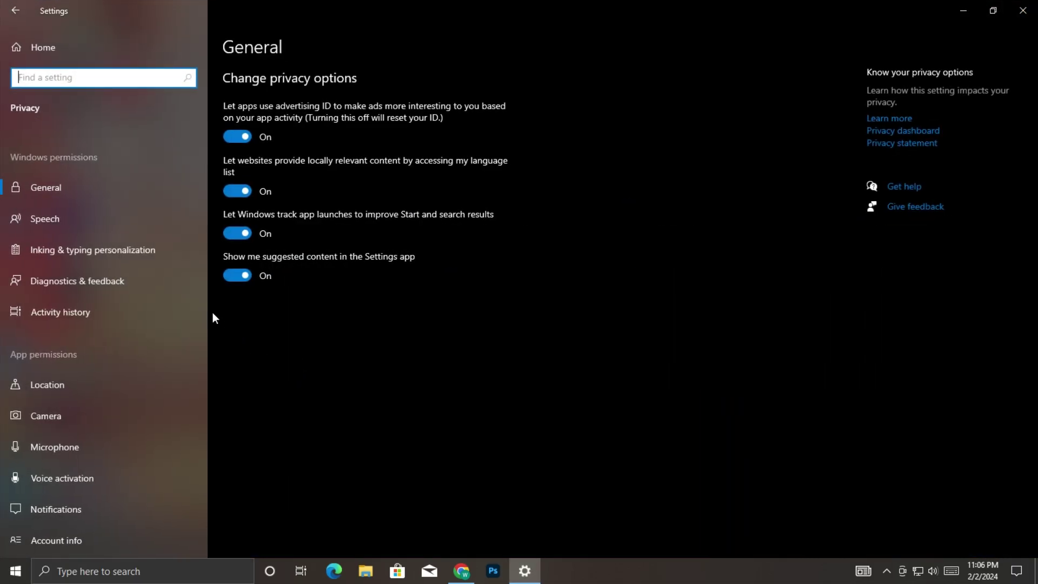
drag(204, 291, 202, 507)
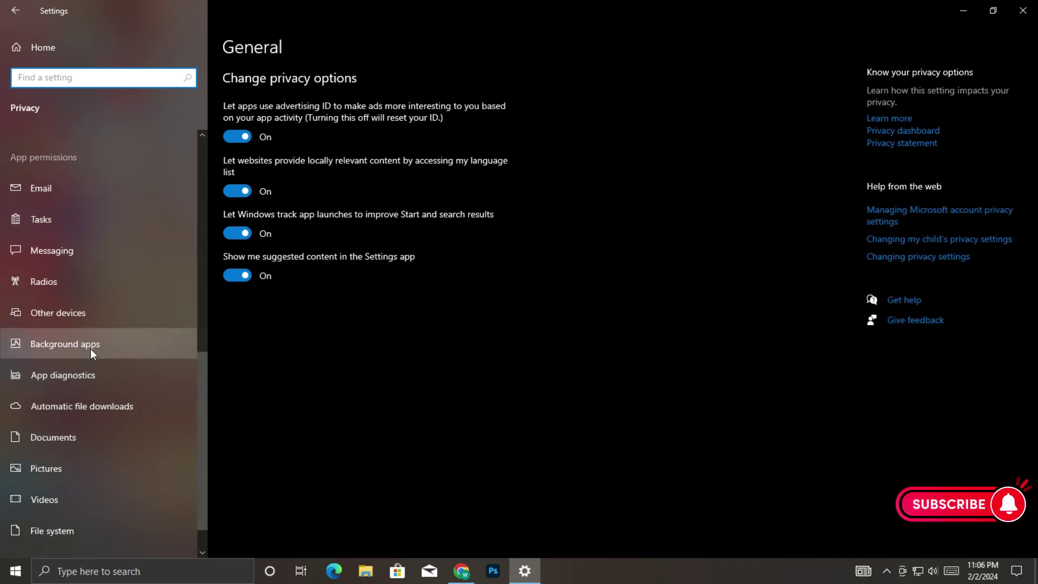
click(60, 346)
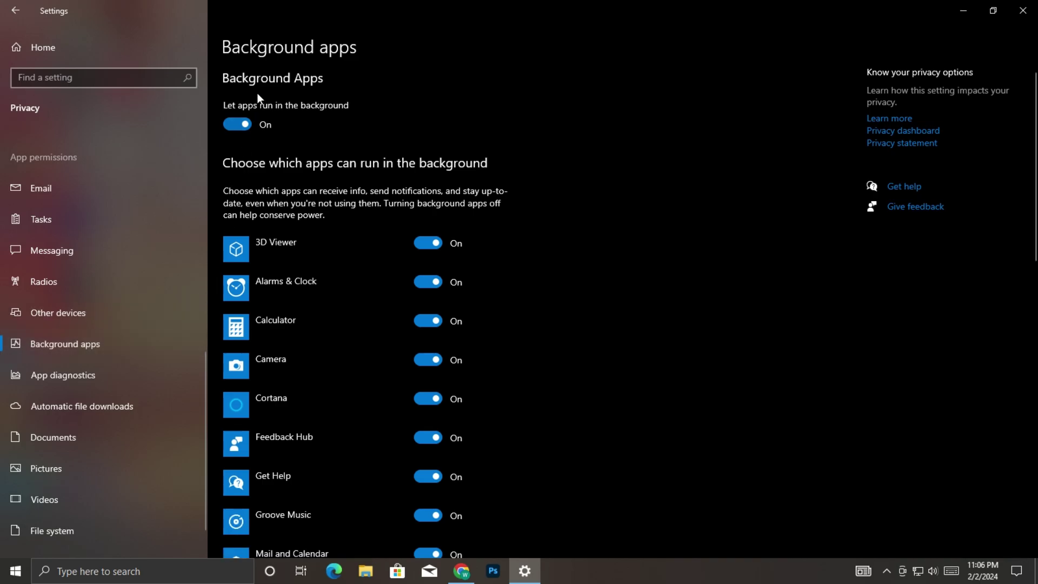
click(236, 125)
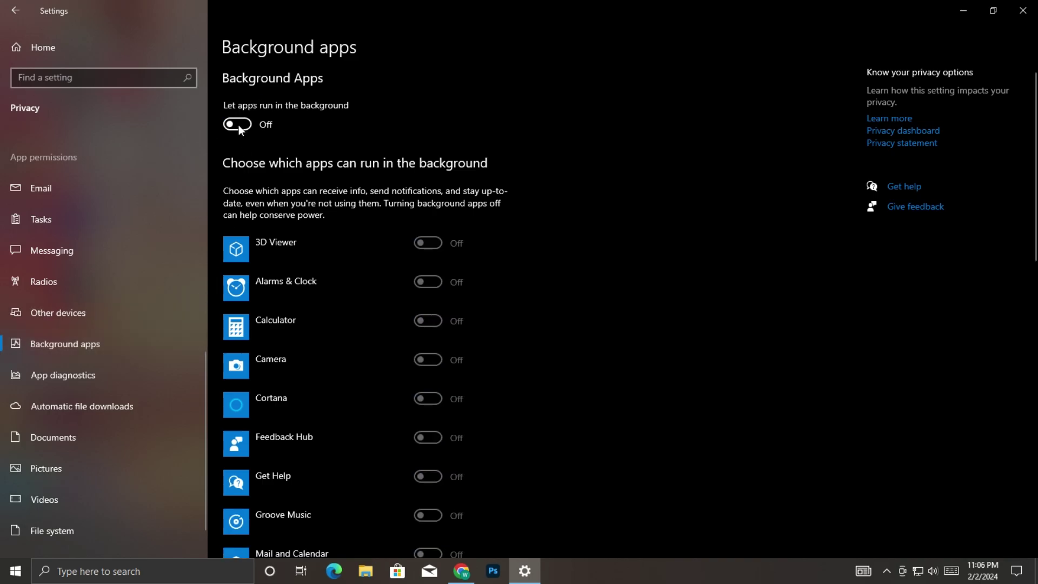
- Disable EpicGamesLauncher, Lively and the Windows Security notification icon as startup apps
click(62, 53)
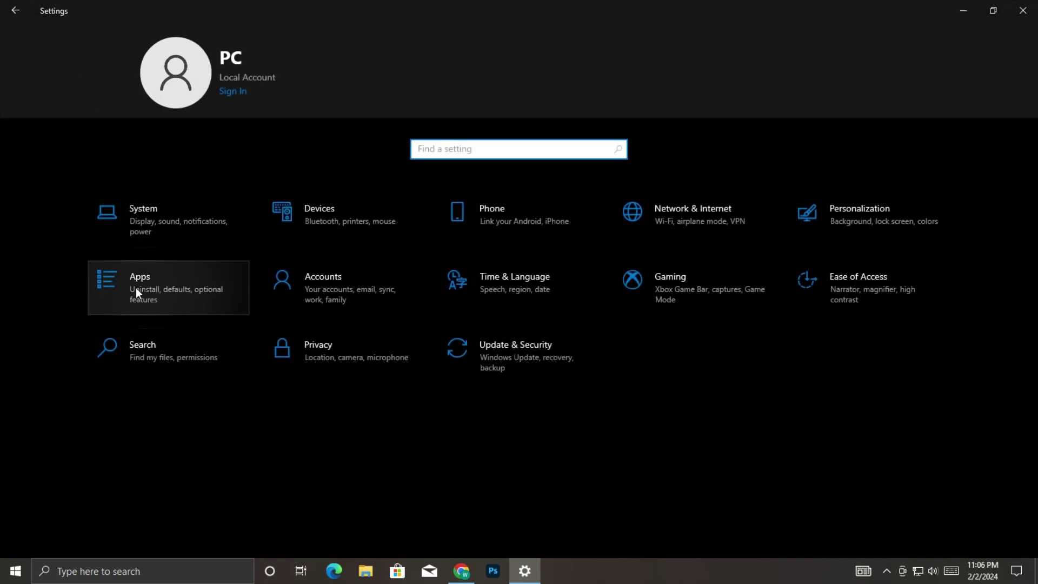
click(149, 293)
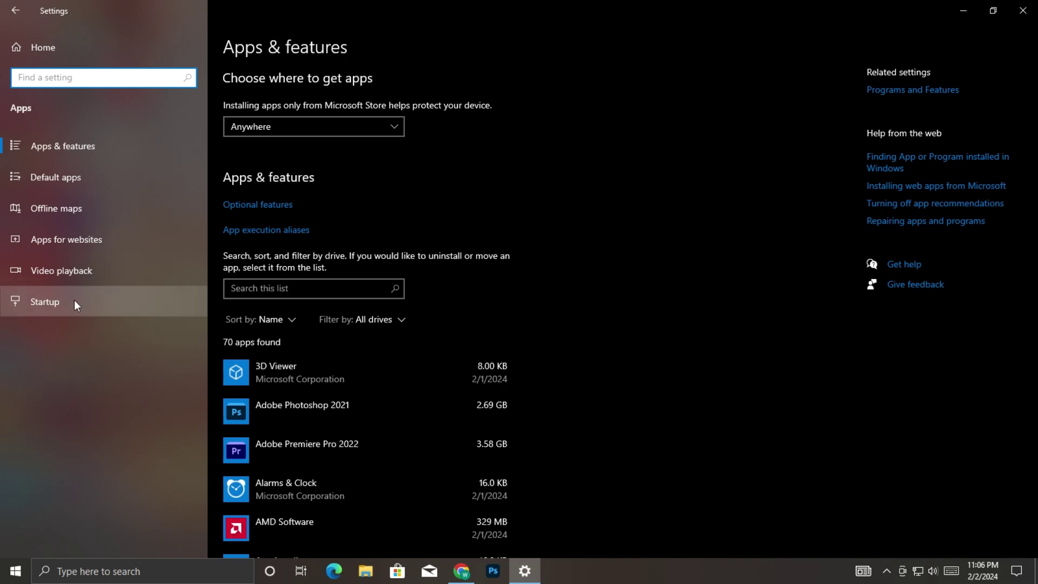
click(57, 301)
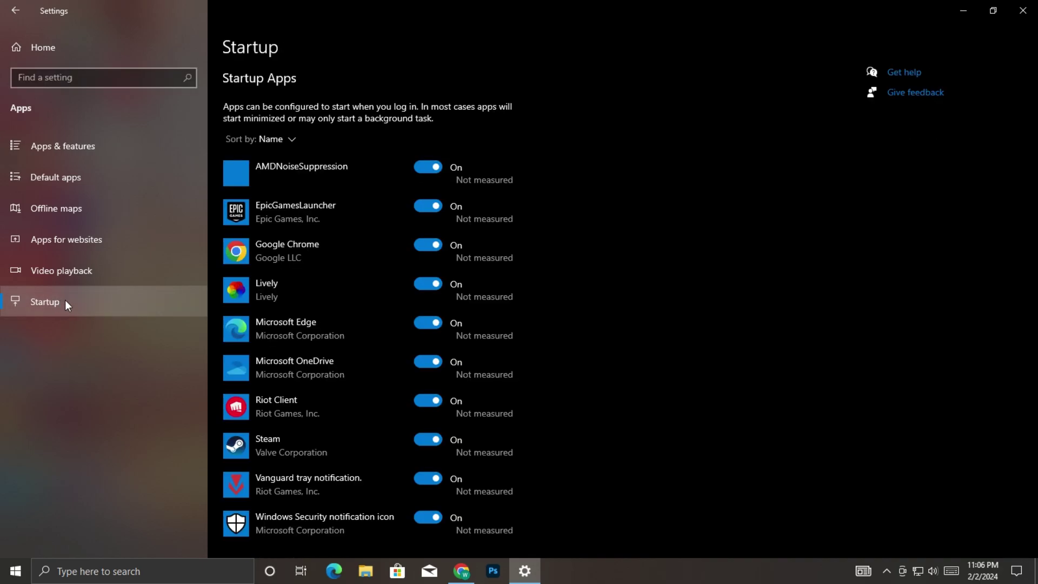
click(427, 206)
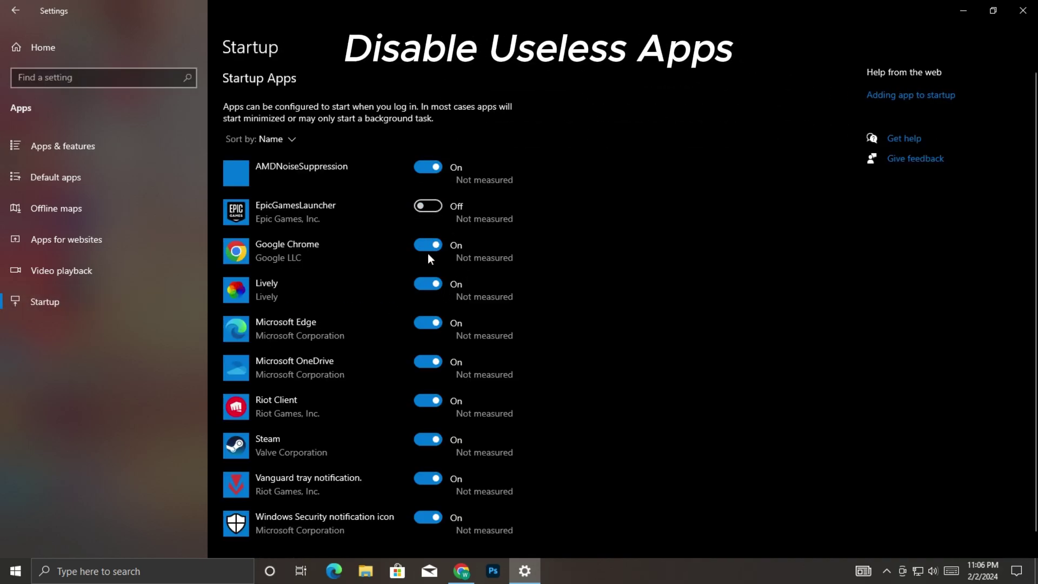
click(422, 286)
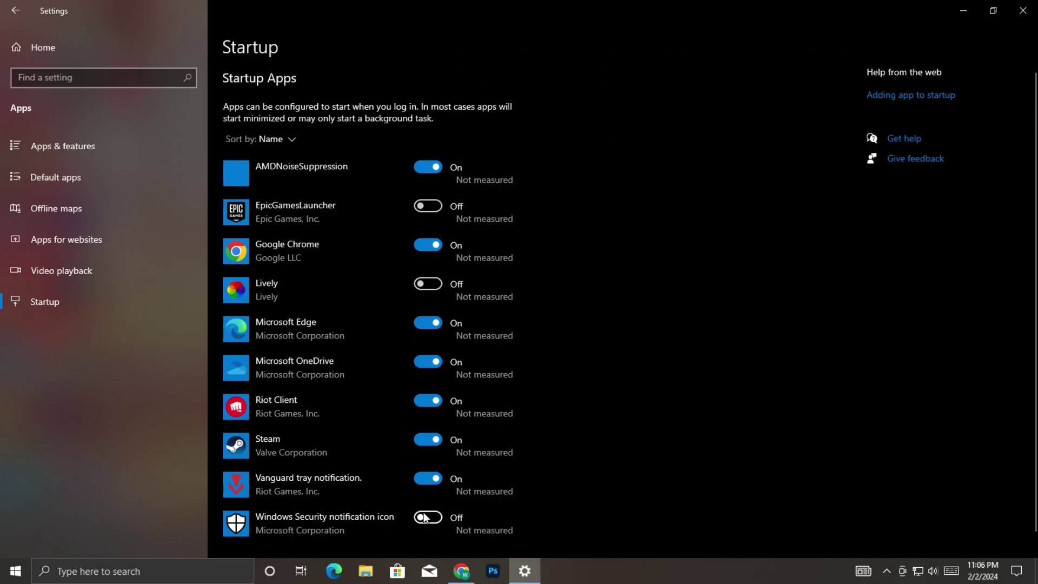
- Open the Performance Options dialog from the advanced system settings of the PC's About page
click(17, 9)
click(140, 216)
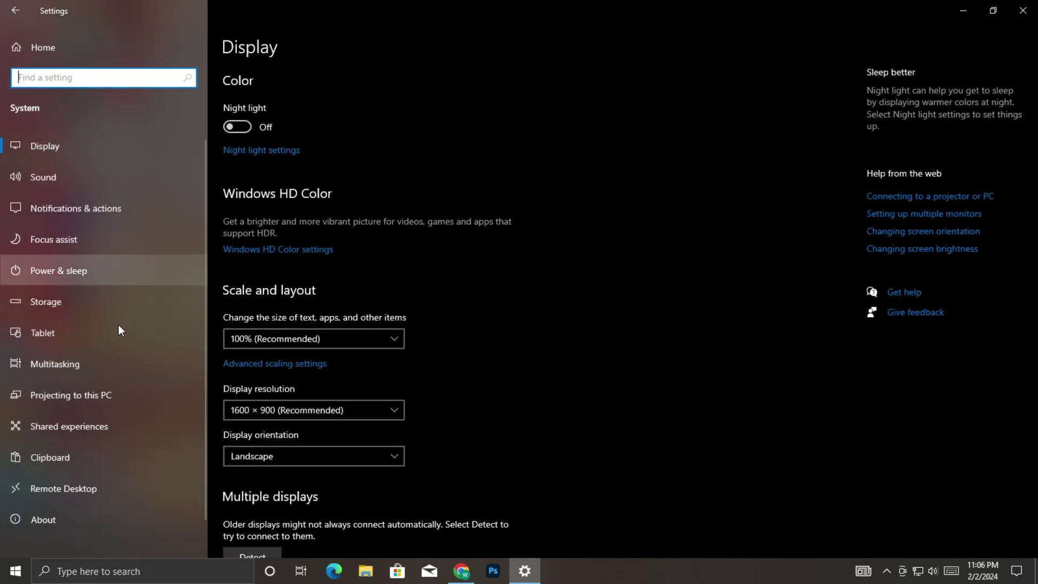
click(53, 520)
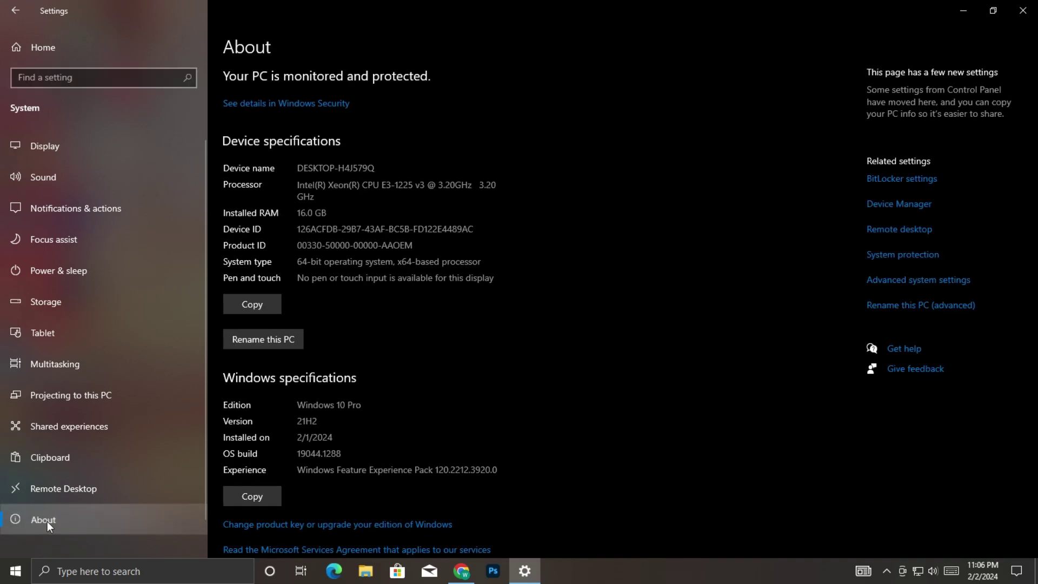
click(905, 282)
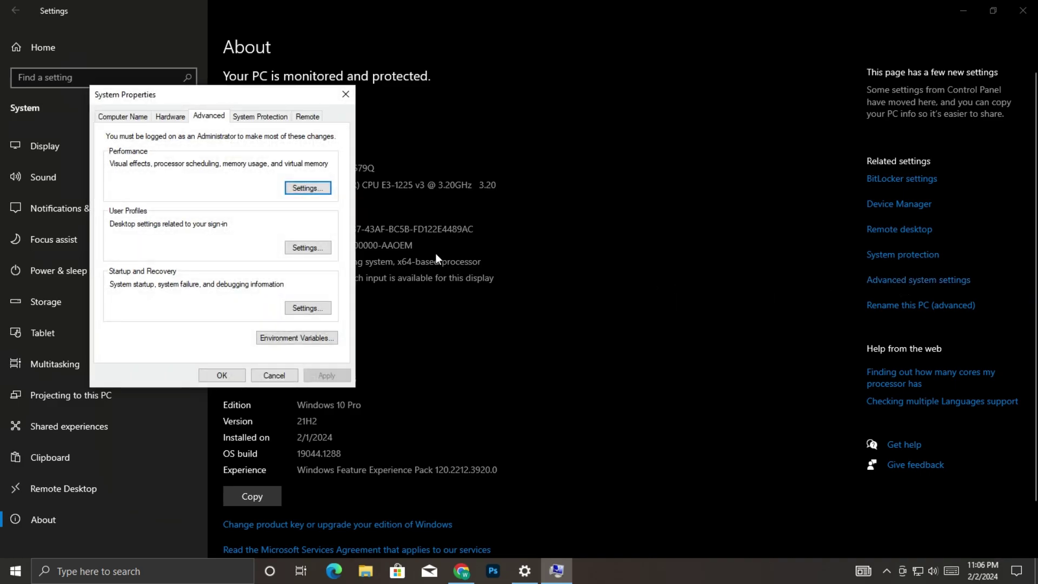
click(317, 190)
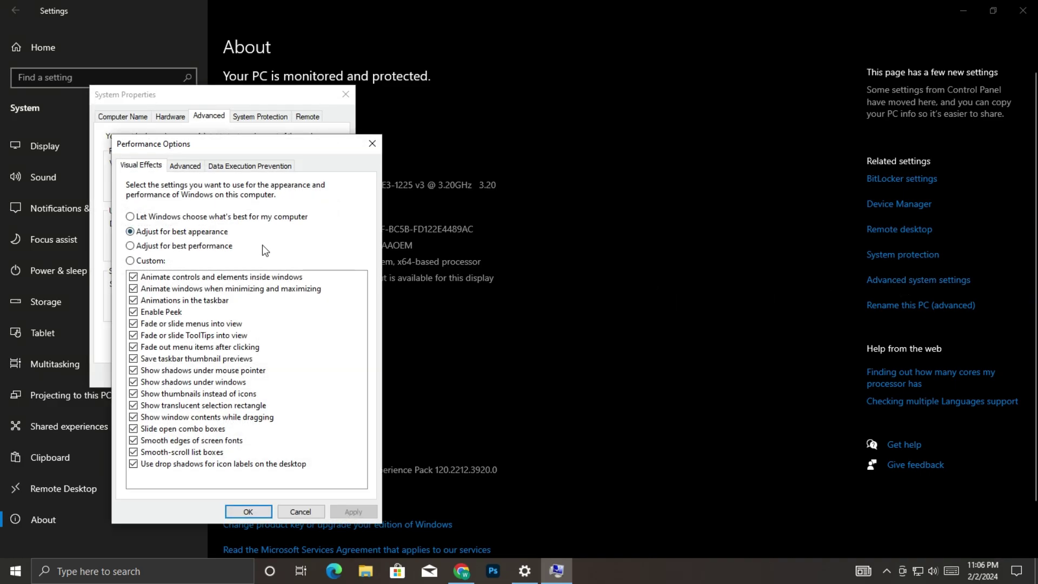
- Adjust visual effects for best performance, keeping only thumbnails instead of icons and smooth edges of screen fonts, apply, and minimize Settings
click(131, 246)
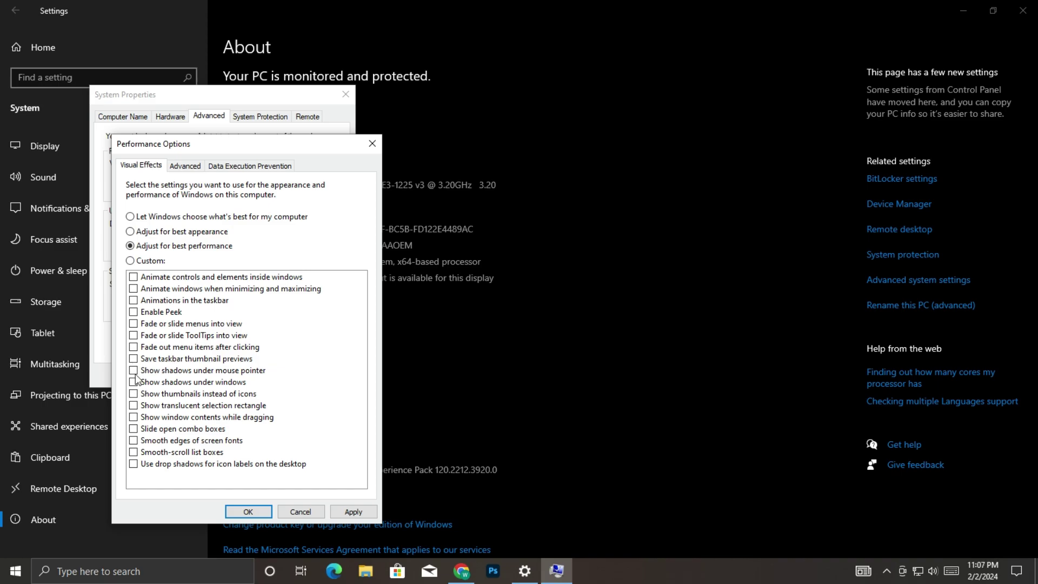
click(138, 395)
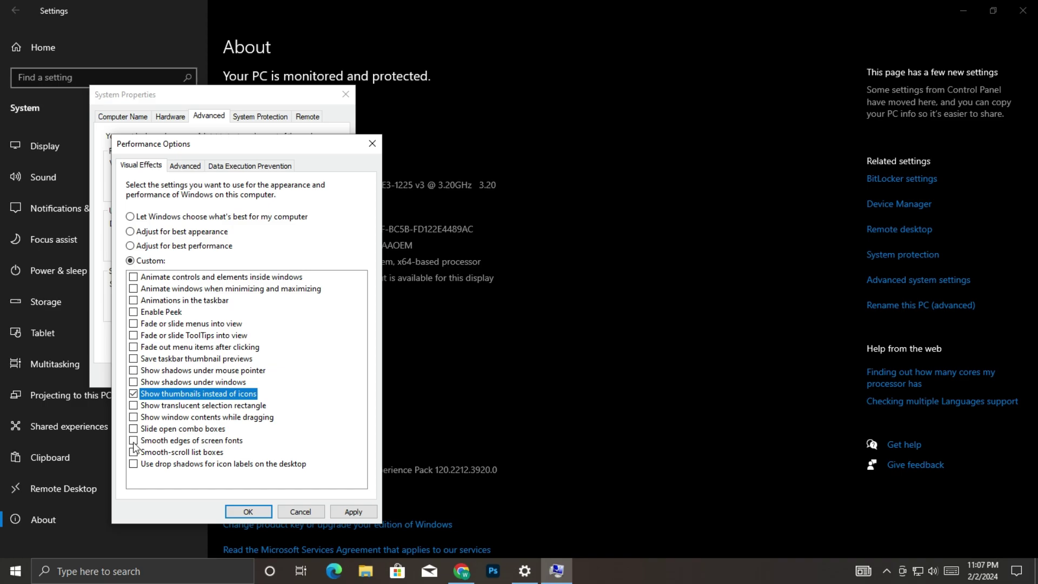
click(149, 446)
click(354, 513)
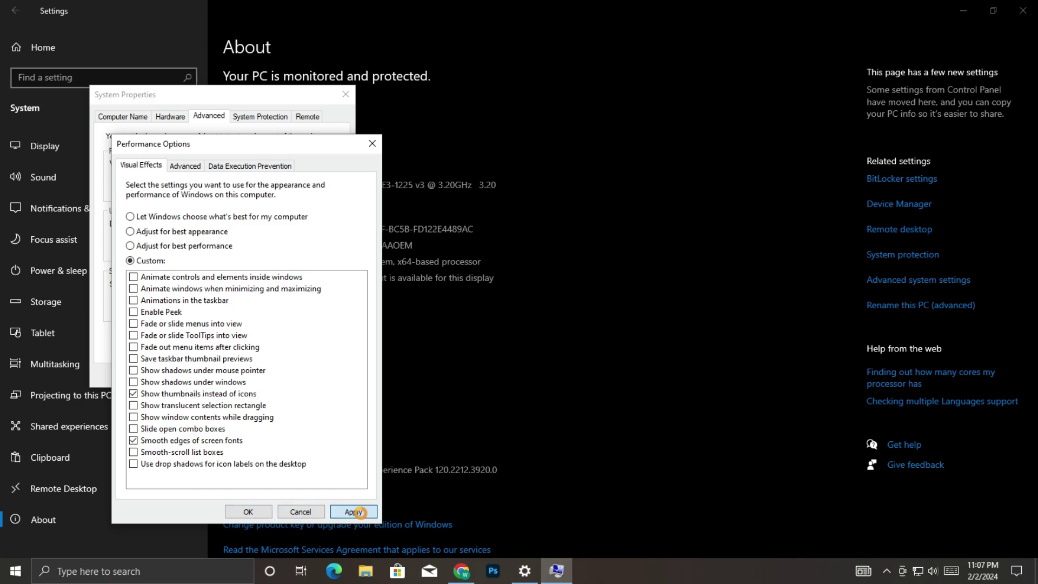
click(248, 512)
click(213, 375)
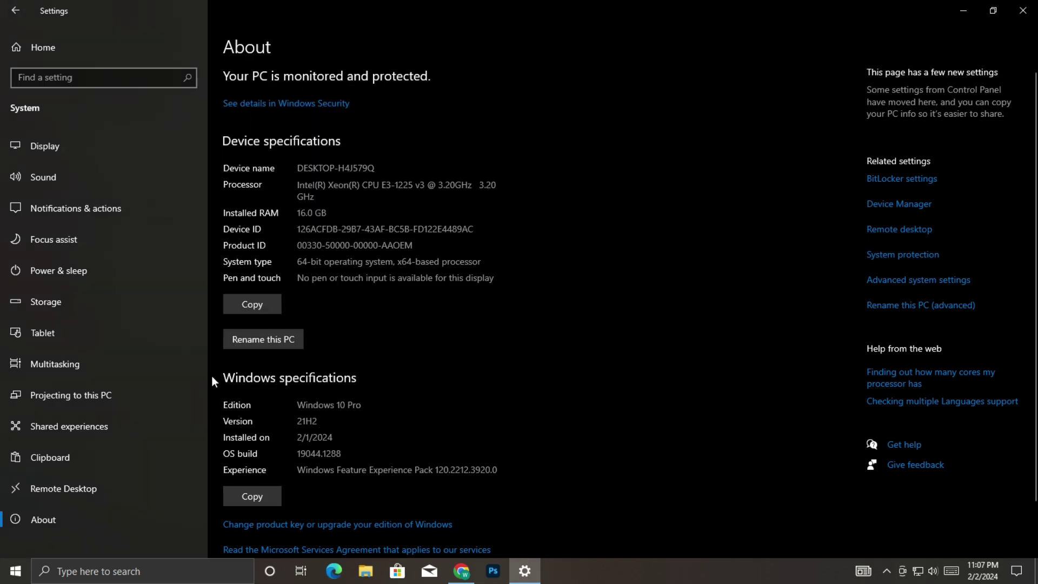
click(963, 10)
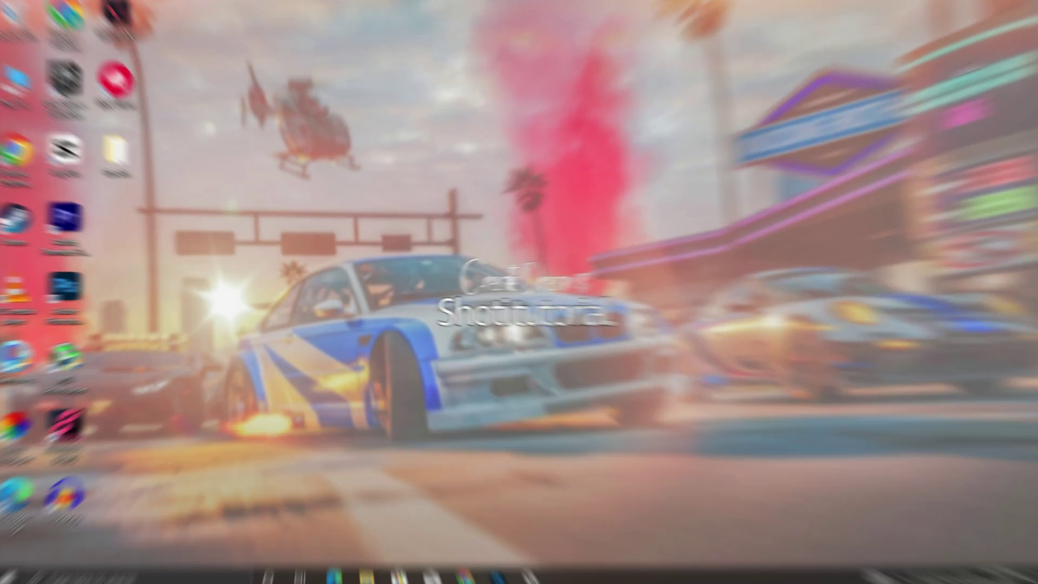
- Find the power plan settings with the search term "power" and activate the High performance plan
click(15, 571)
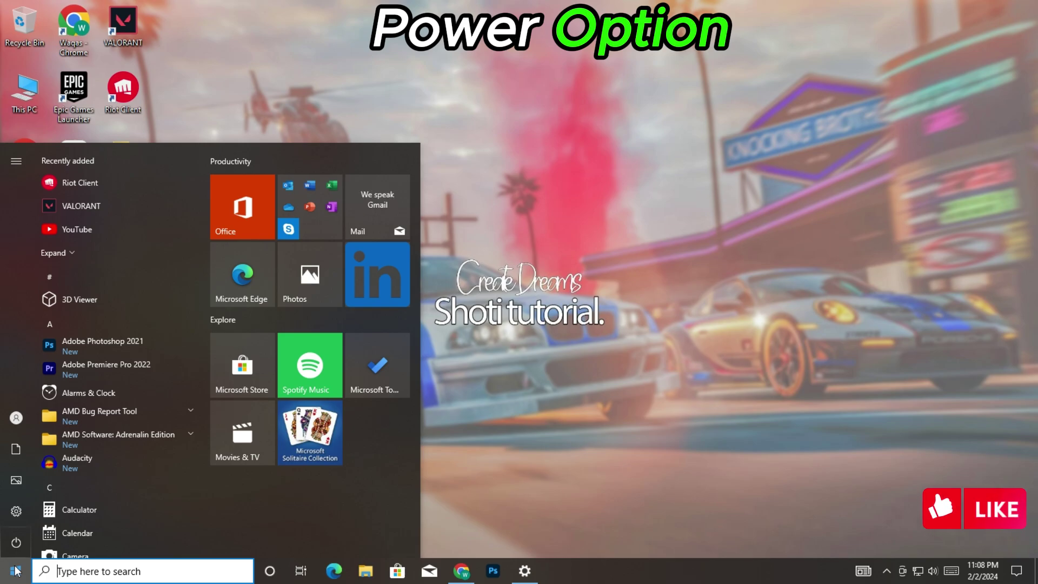
text(power)
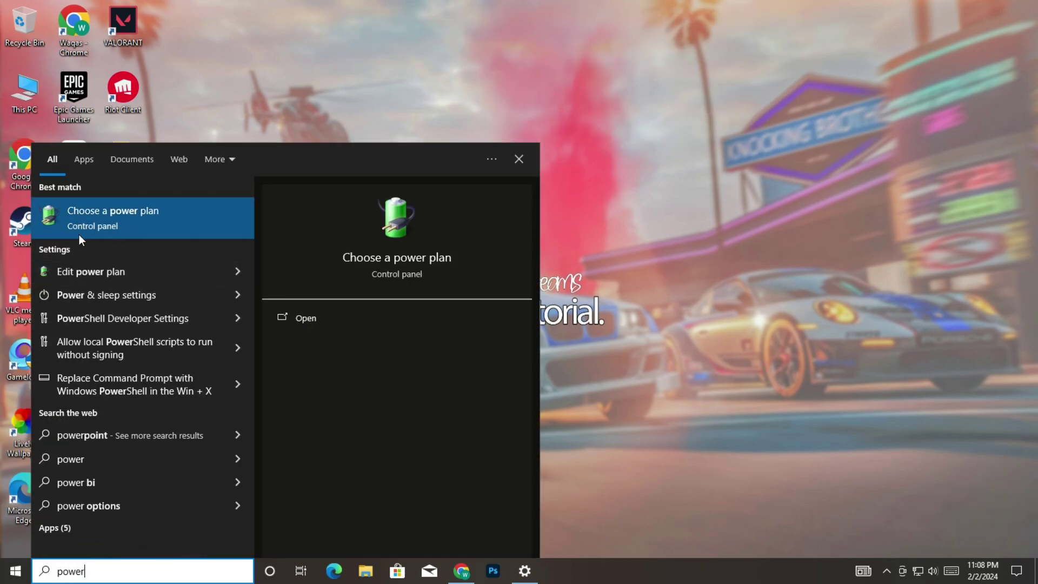
click(113, 234)
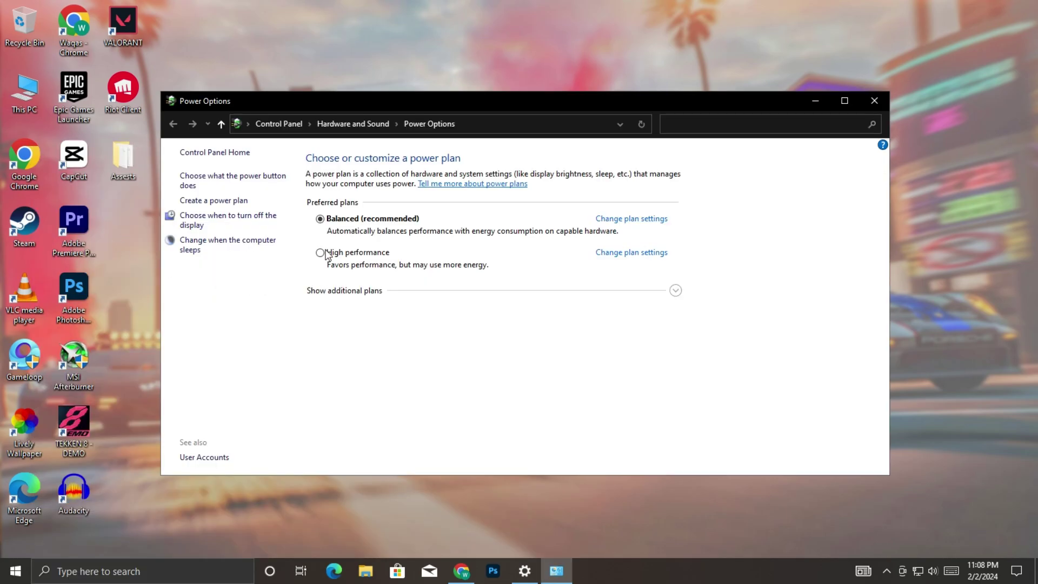
click(321, 253)
- Set the minimum processor state to 99% in the High performance plan's advanced power settings
click(625, 259)
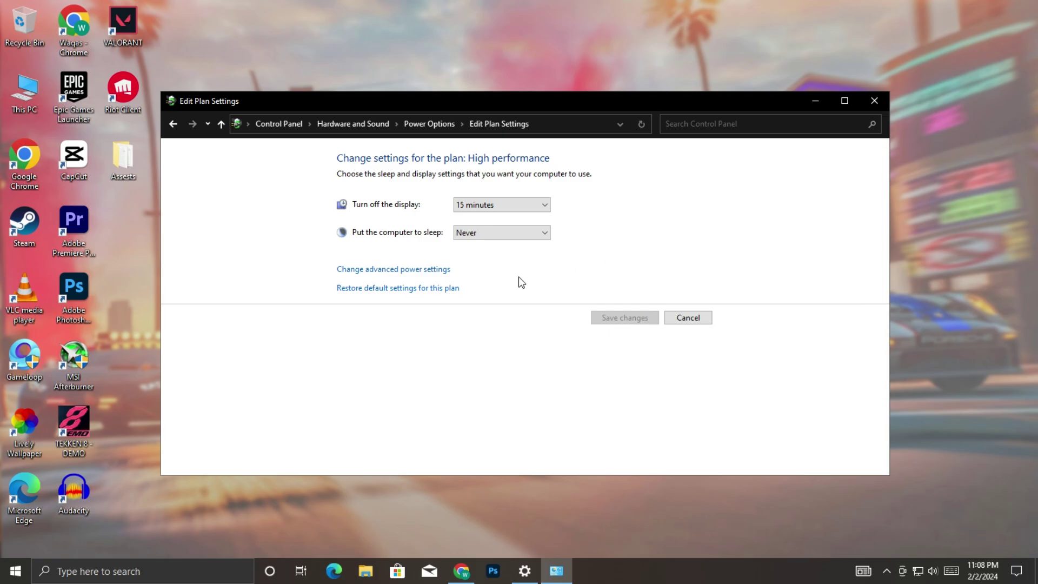
click(378, 270)
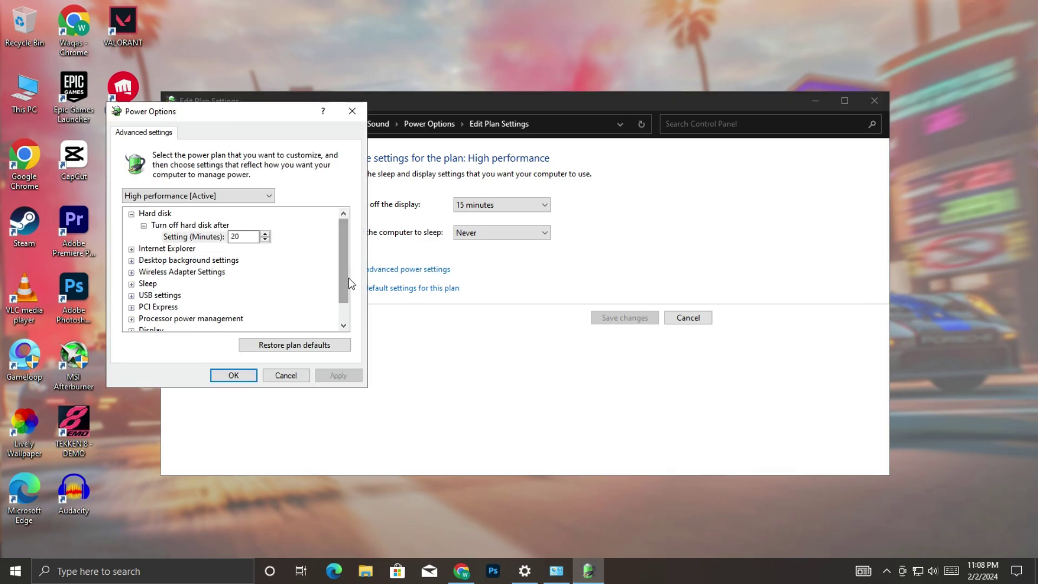
drag(347, 274, 342, 286)
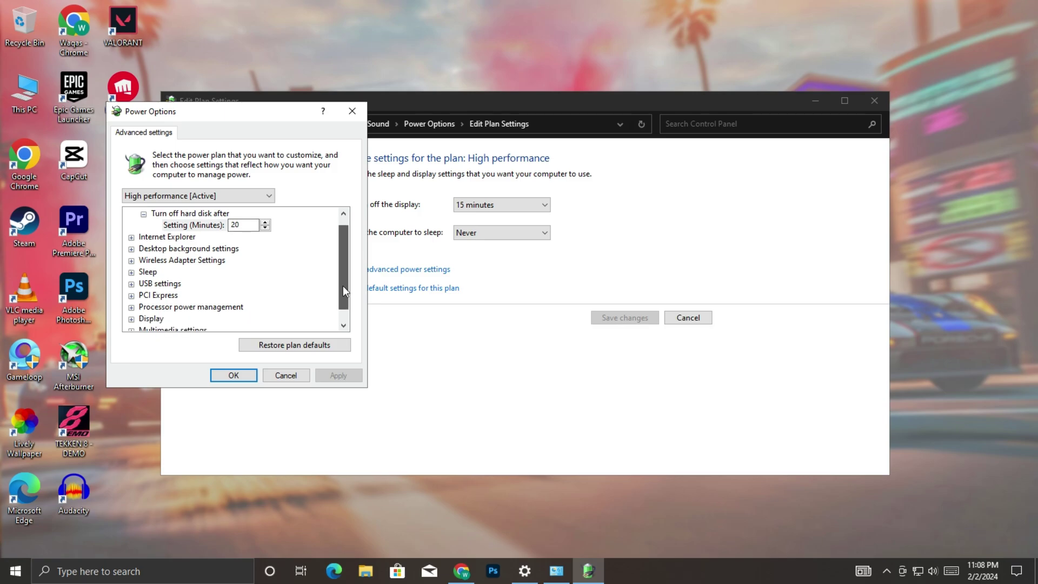
click(132, 307)
click(143, 272)
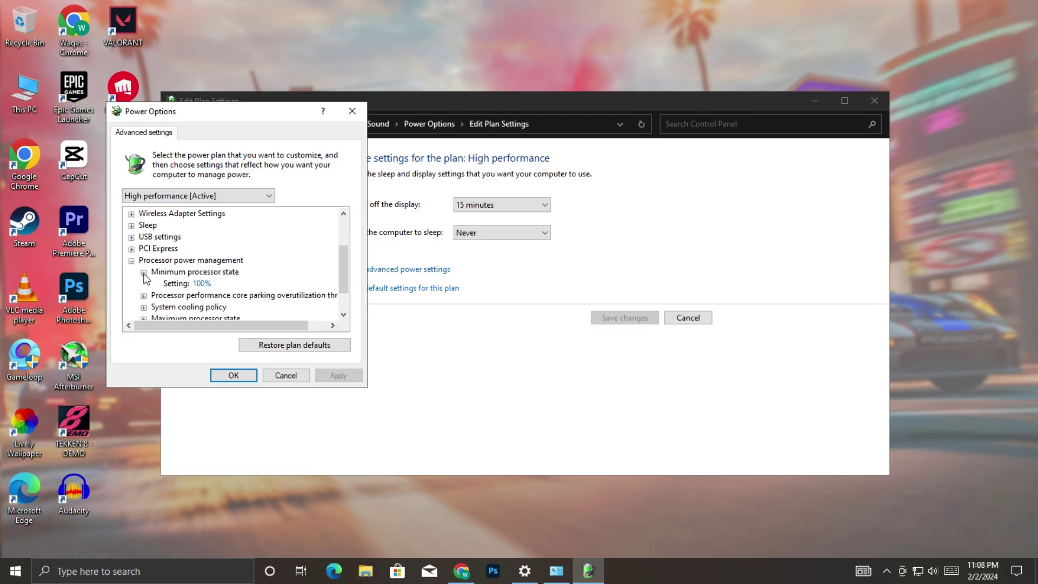
click(204, 284)
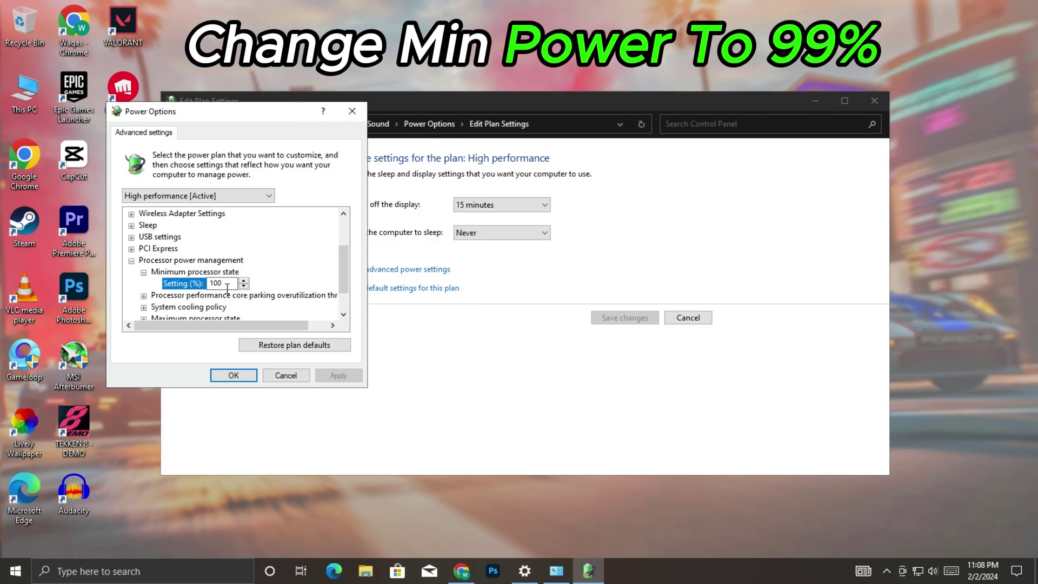
key(BackSpace)
key(BackSpace)
key(BackSpace)
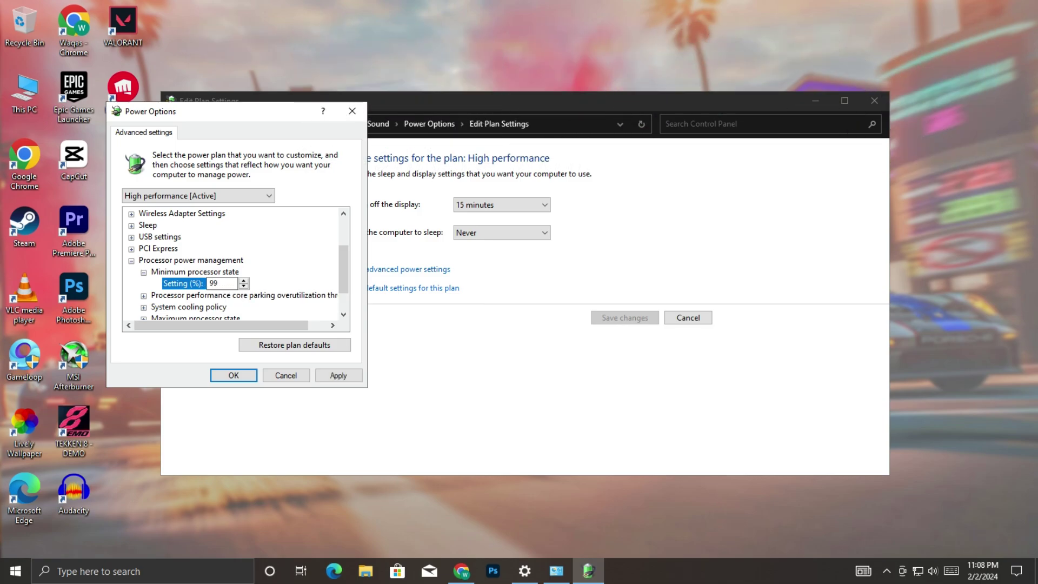
- Expand the maximum processor state setting, apply the advanced power settings, and close the plan settings
scroll(341, 285, down, 1)
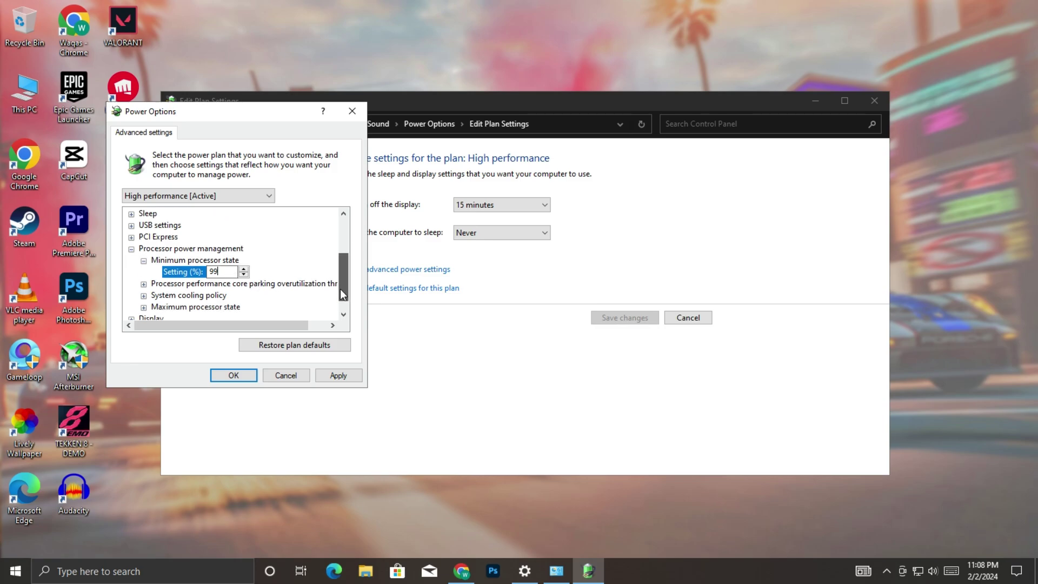
click(193, 297)
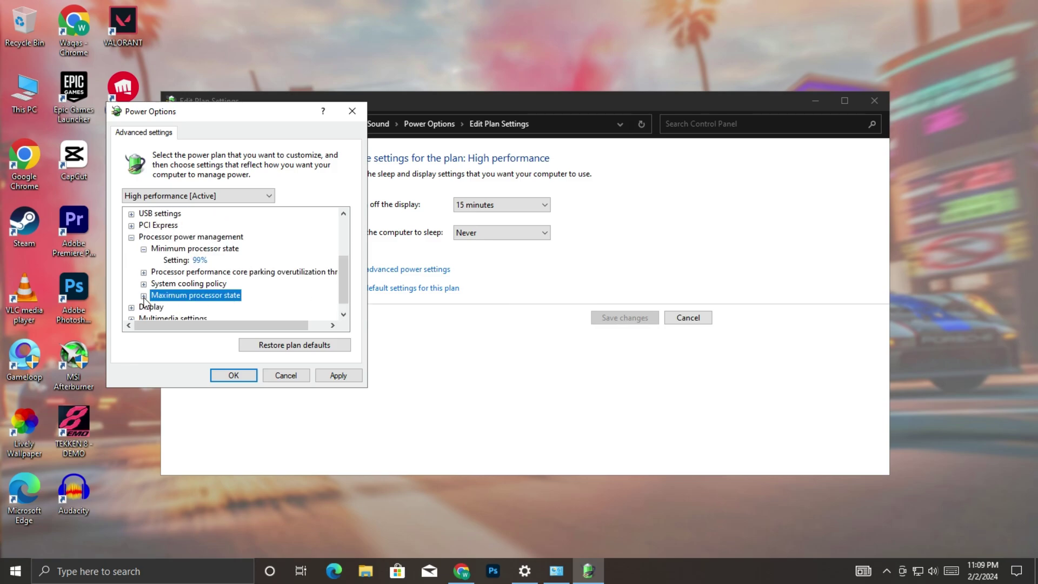
click(143, 296)
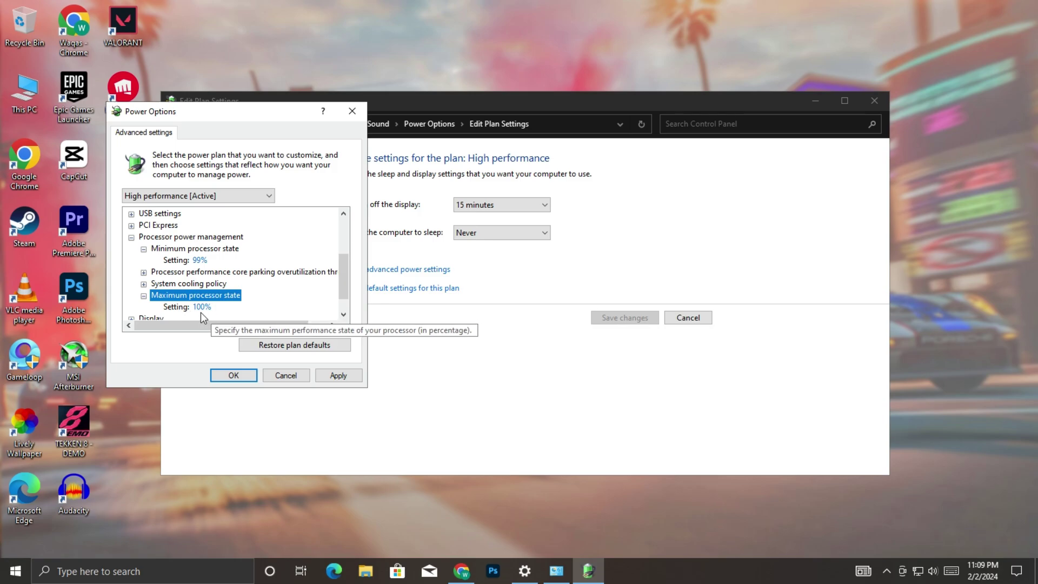
click(335, 376)
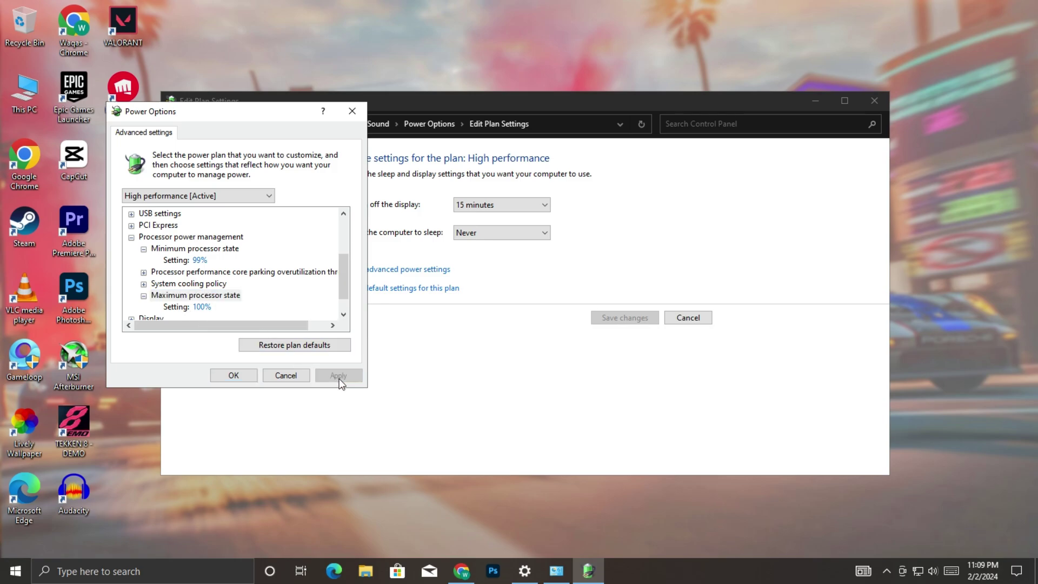
click(243, 376)
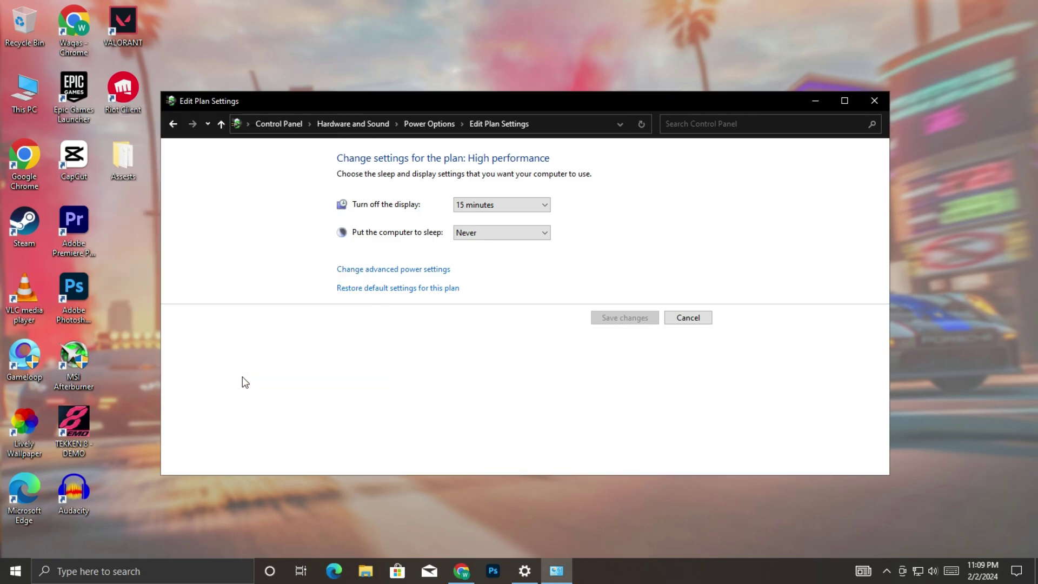
click(875, 102)
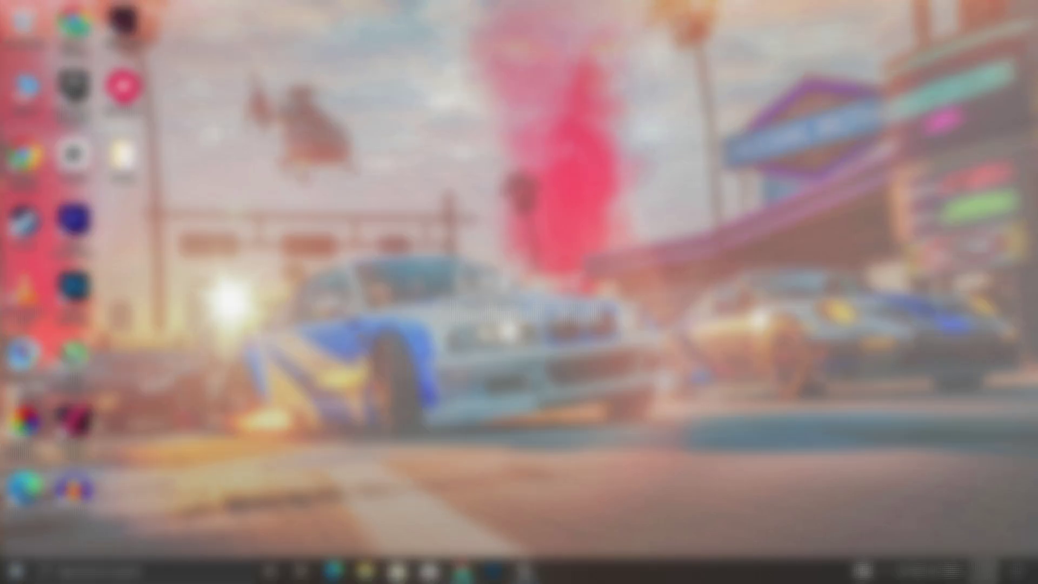
- Find Defragment and Optimize Drives with the search term "disk" and optimize the HDD 250GB (F:) drive
key(super)
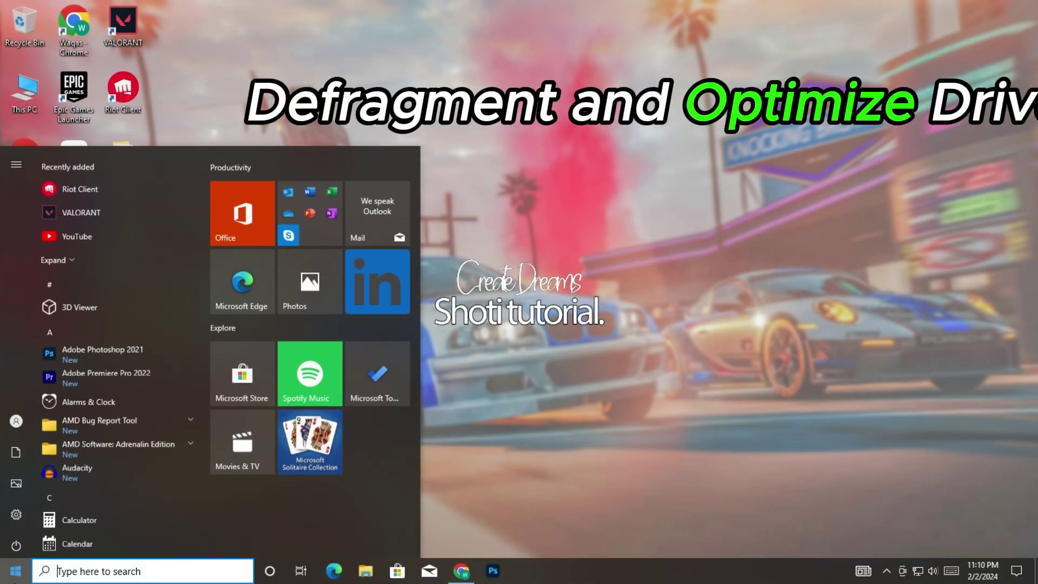
text(disk)
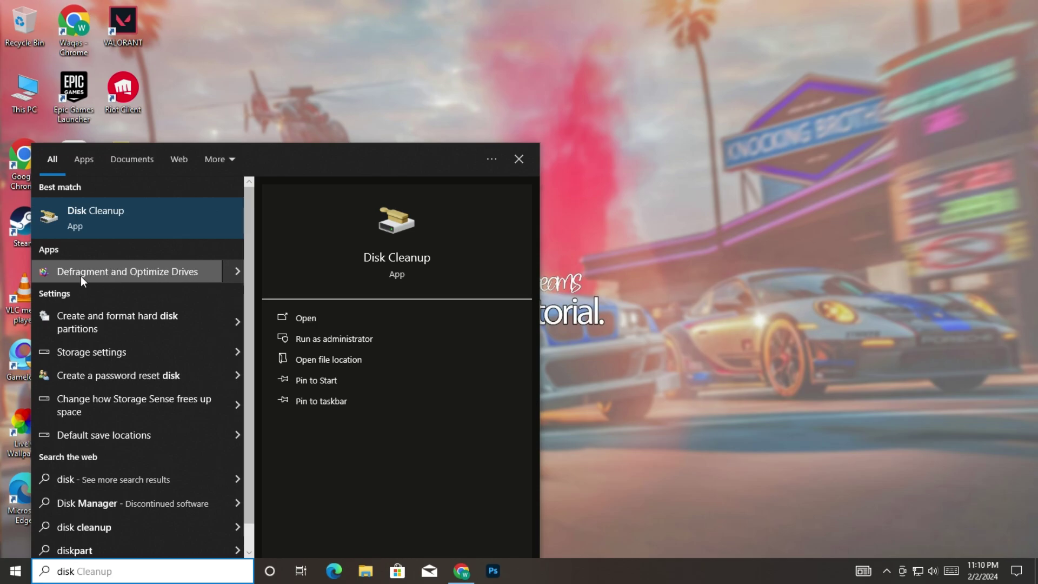
click(104, 272)
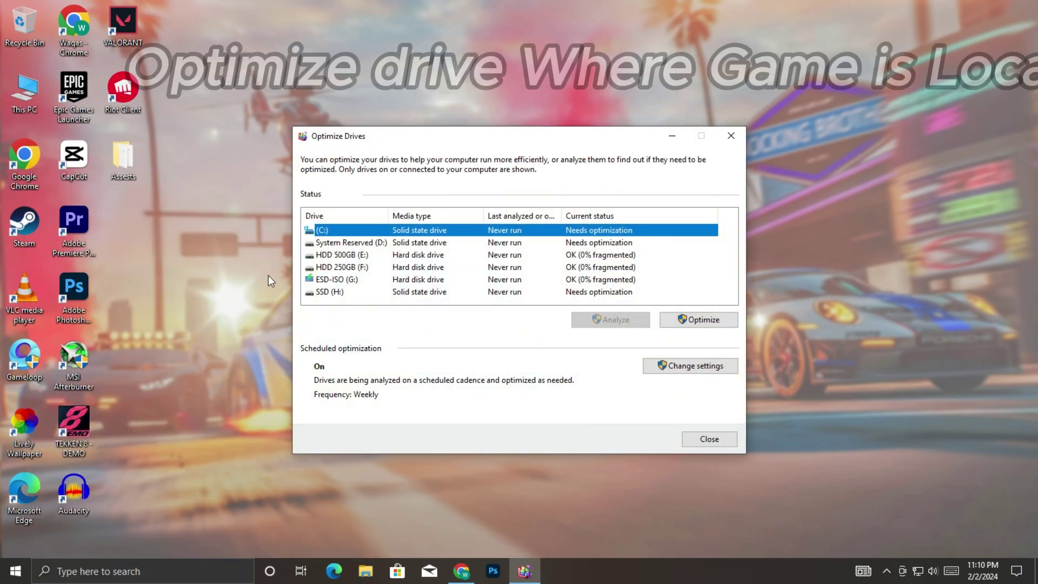
click(337, 261)
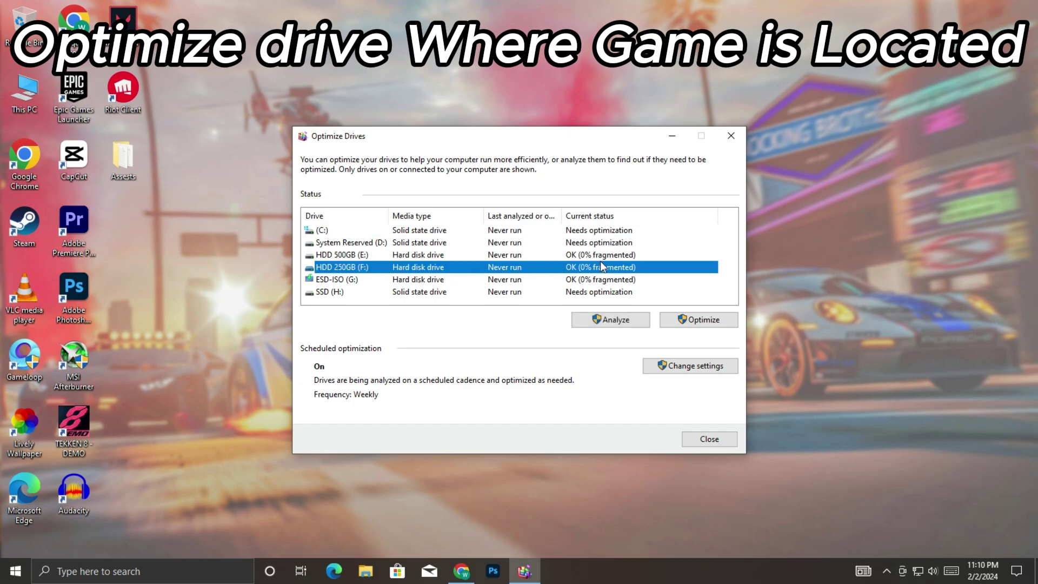
click(696, 320)
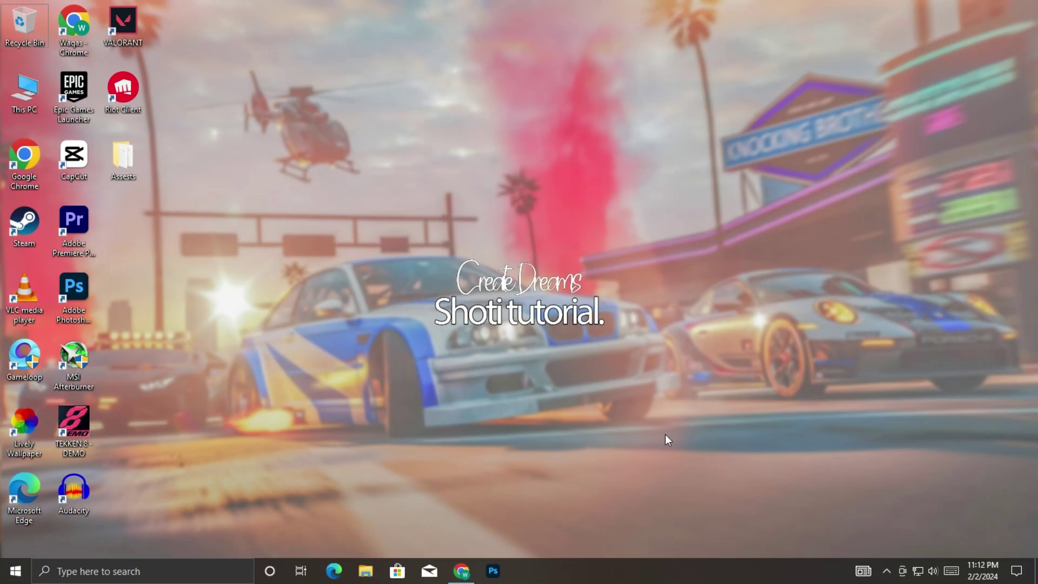
- Open the Windows Temp folder with the Run command "temp" and grant permanent access to it
key(super+r)
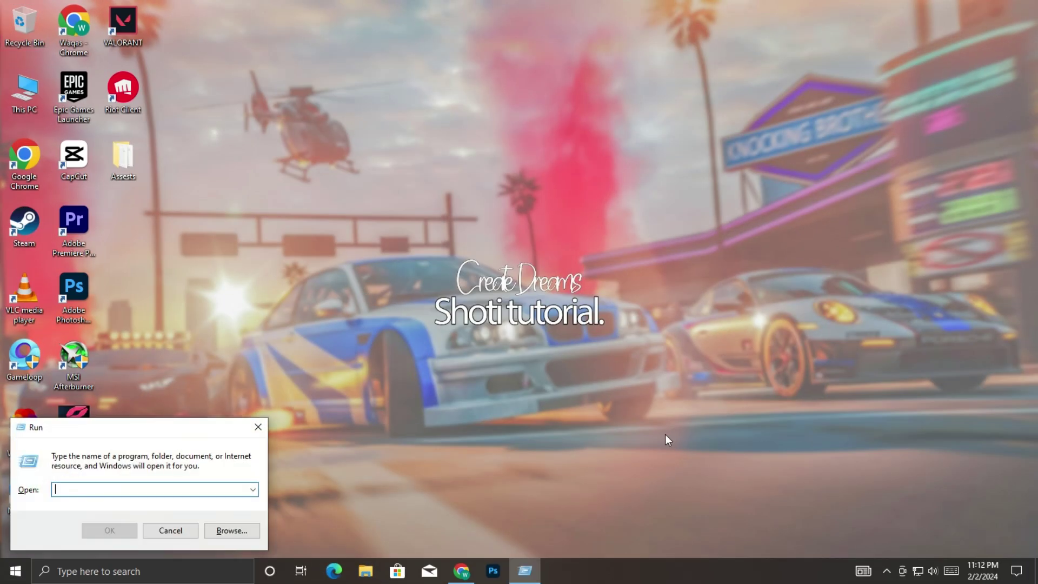
text(t)
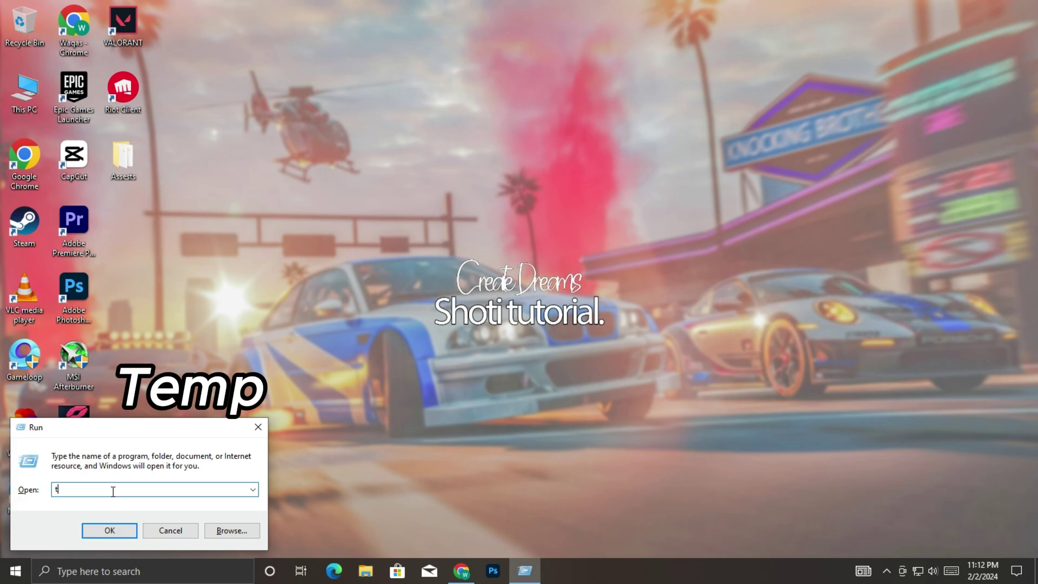
text(emp)
key(Return)
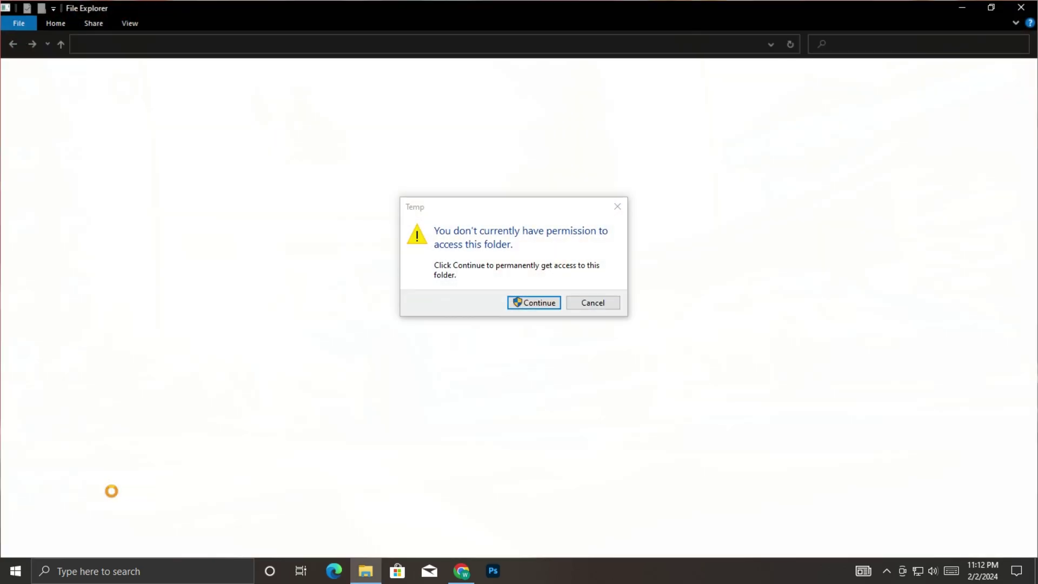
click(534, 299)
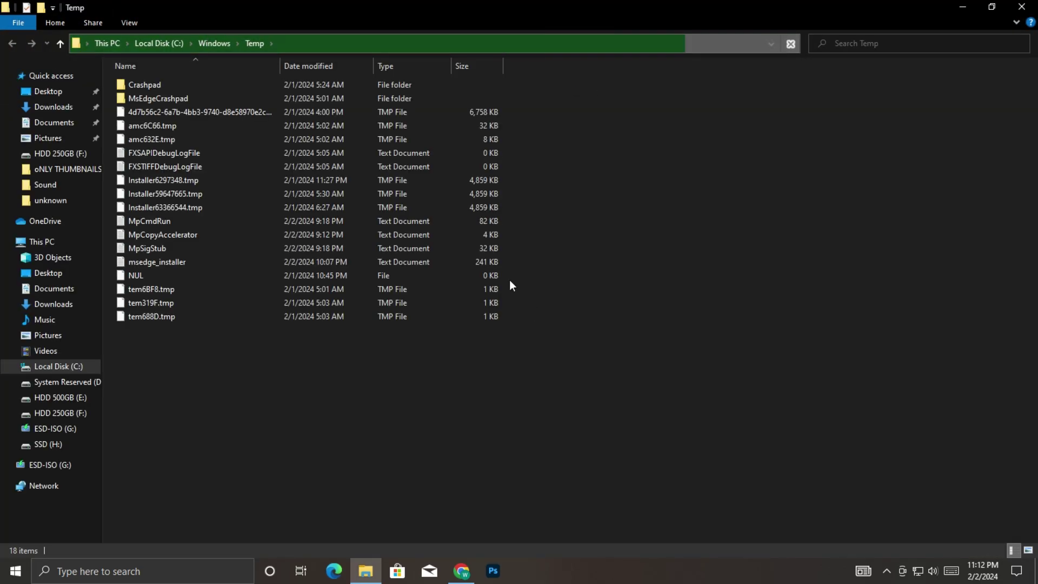
- Delete everything in the Temp folder, continuing with administrator permission for all current items, and close the folder
click(486, 277)
key(ctrl+a)
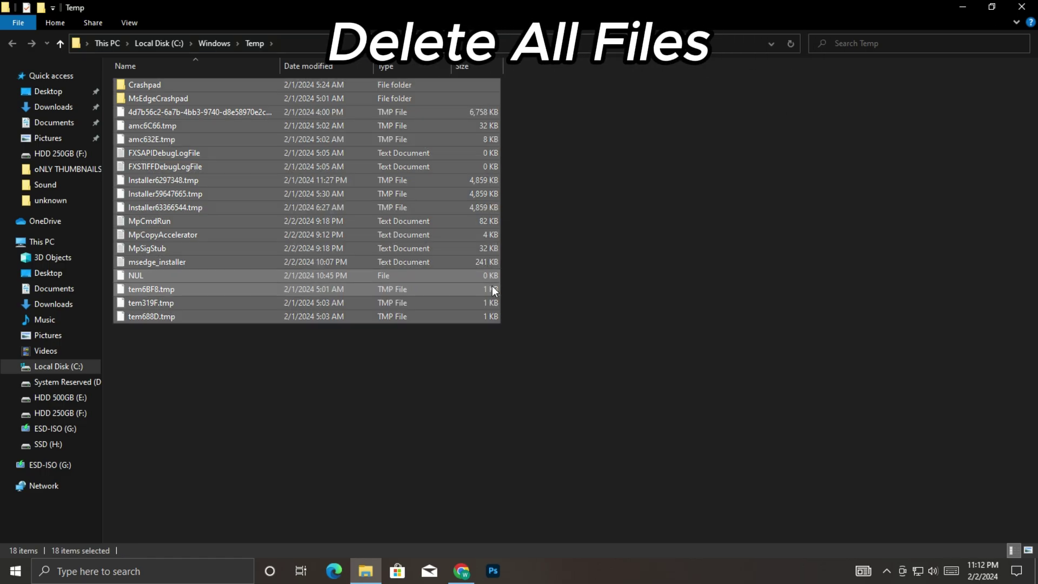
key(Delete)
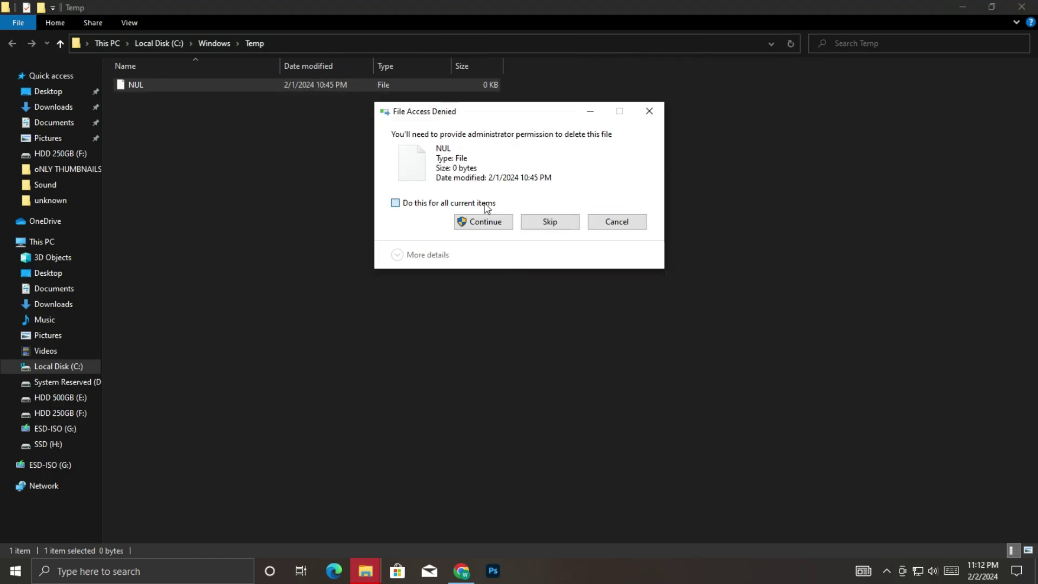
click(431, 204)
click(483, 222)
click(560, 203)
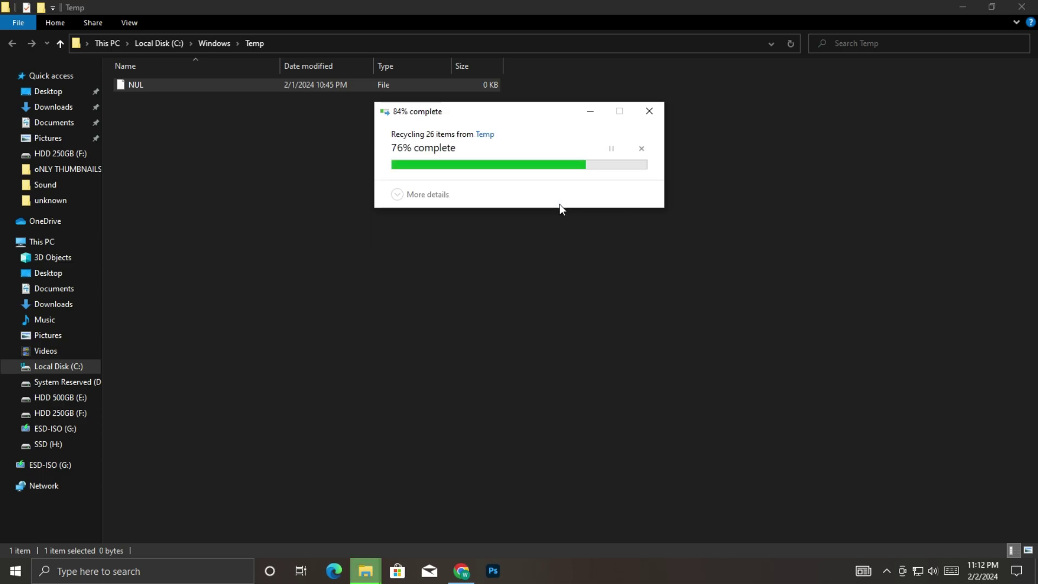
click(1021, 7)
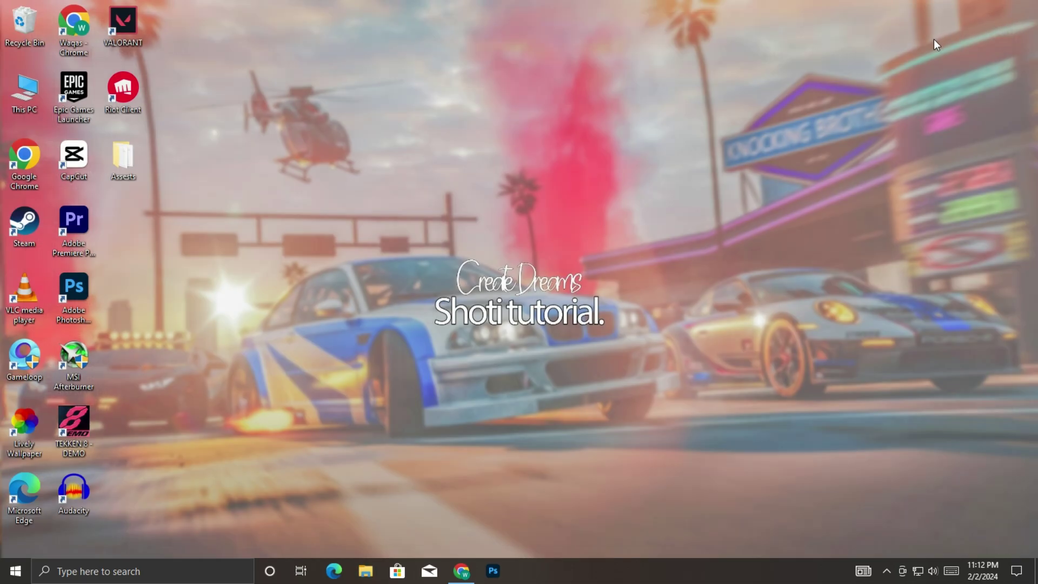
- Open the Windows Prefetch folder with the Run command "prefetch" and grant permanent access to it
key(super+r)
text(pr)
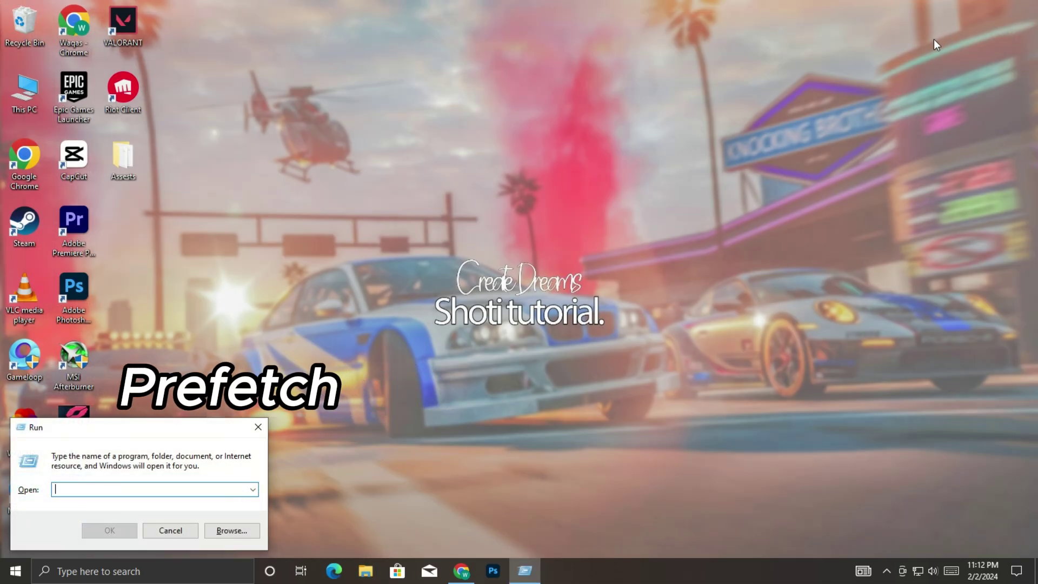
text(efetch)
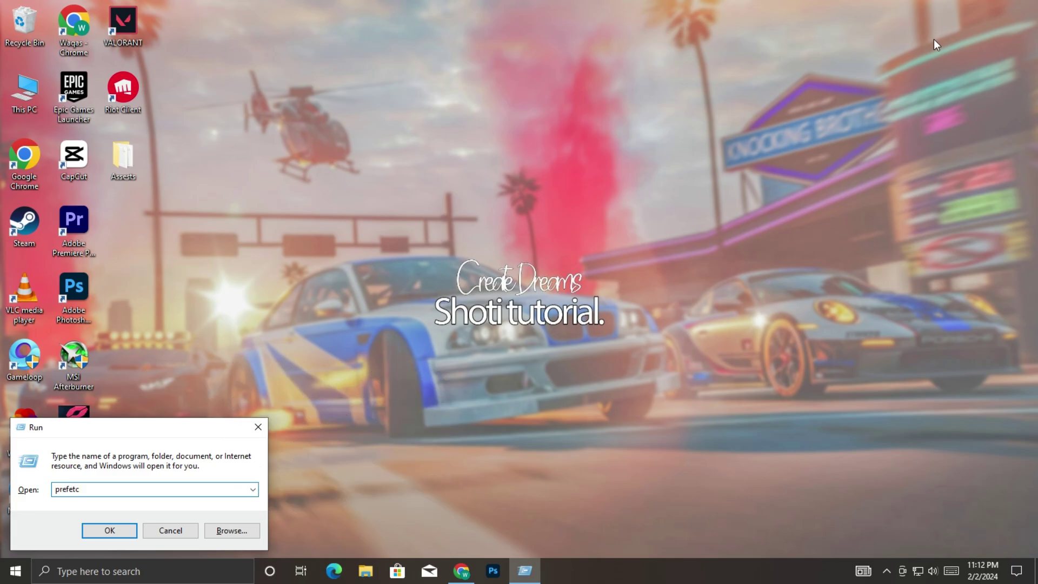
key(Return)
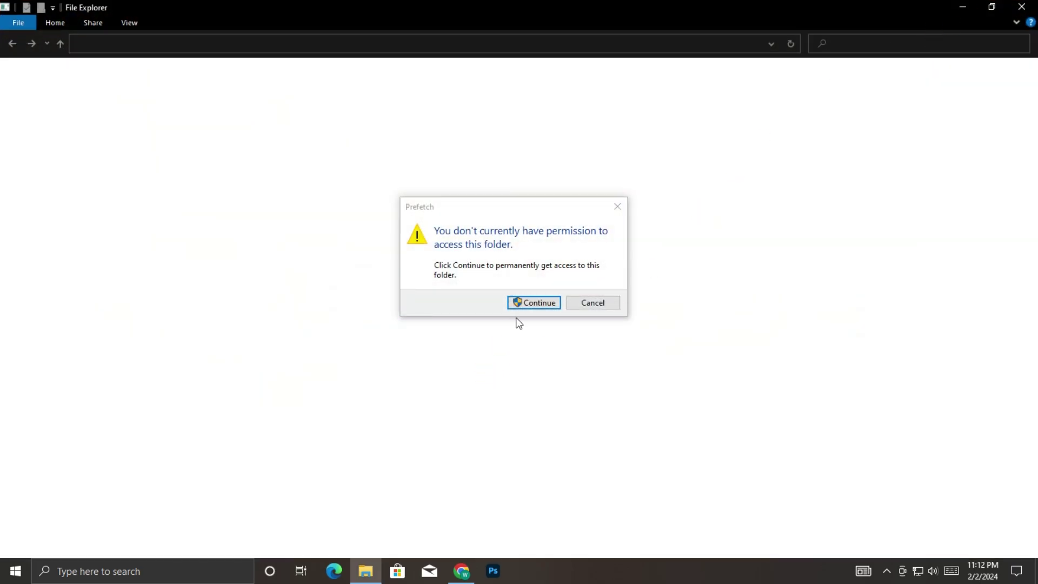
click(535, 302)
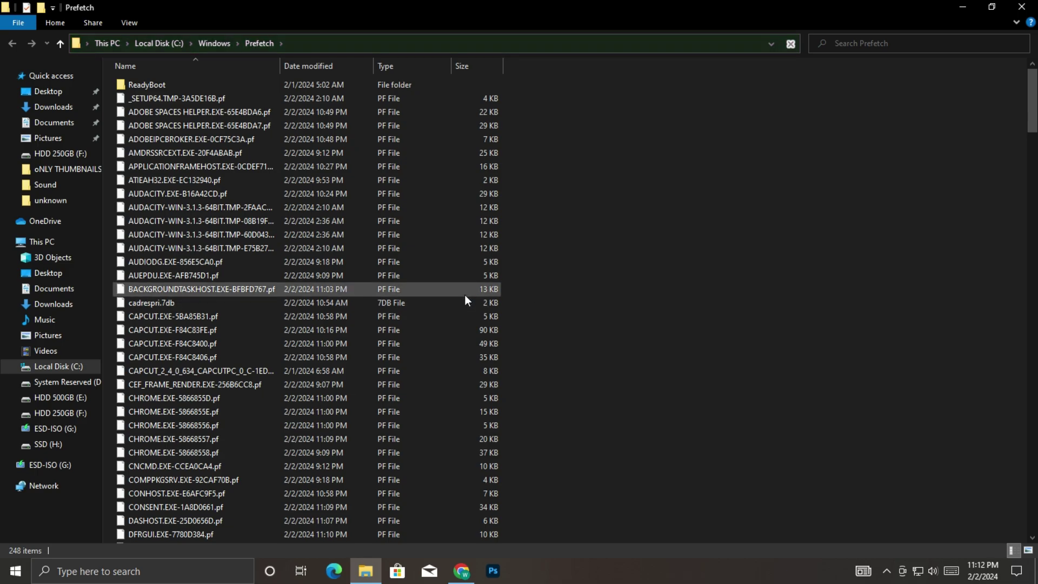
- Delete everything in the Prefetch folder, skipping all files that are in use, and close the folder
key(ctrl+a)
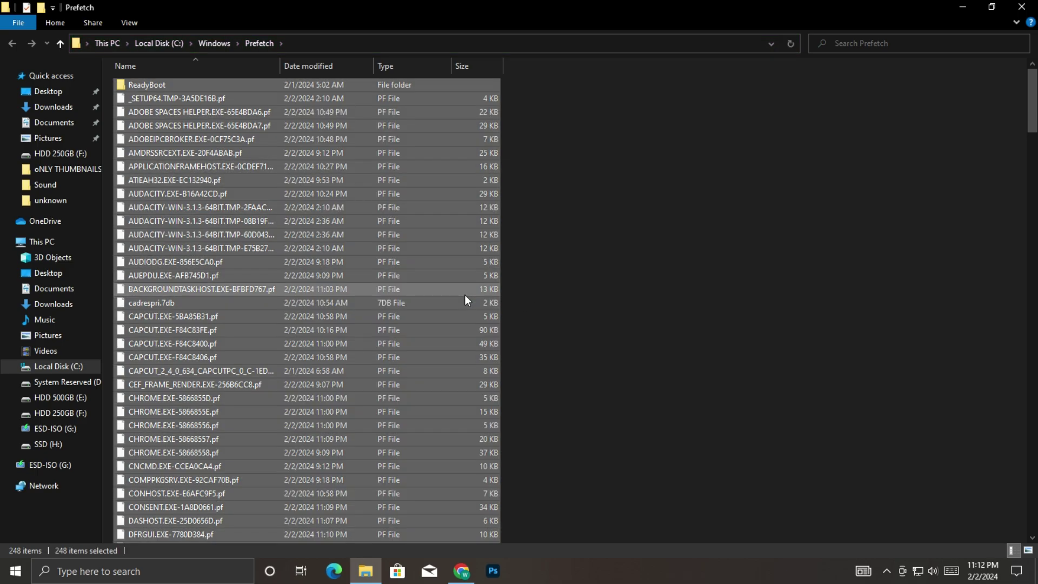
key(Delete)
click(474, 227)
click(524, 242)
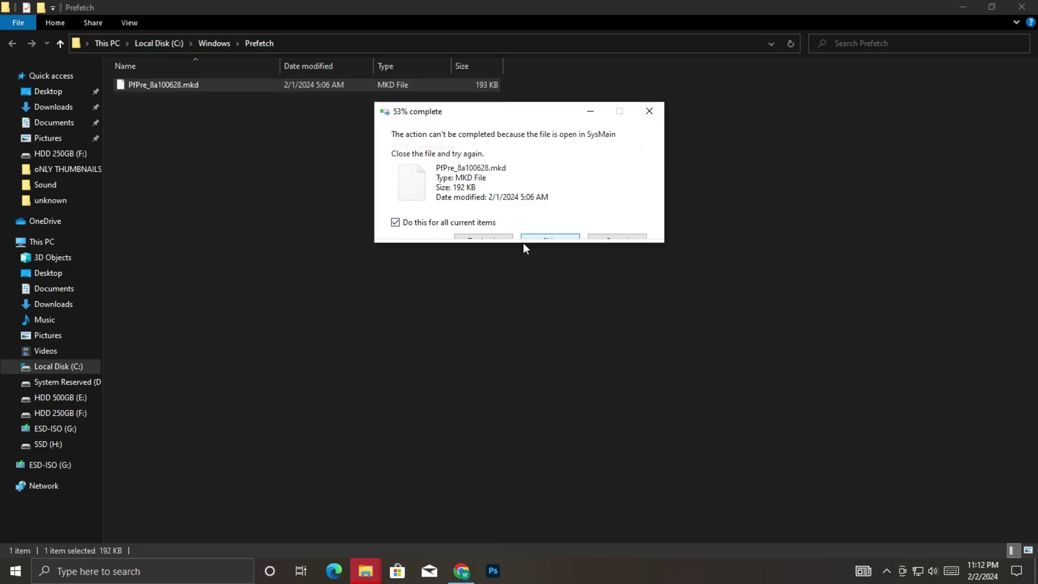
click(1021, 7)
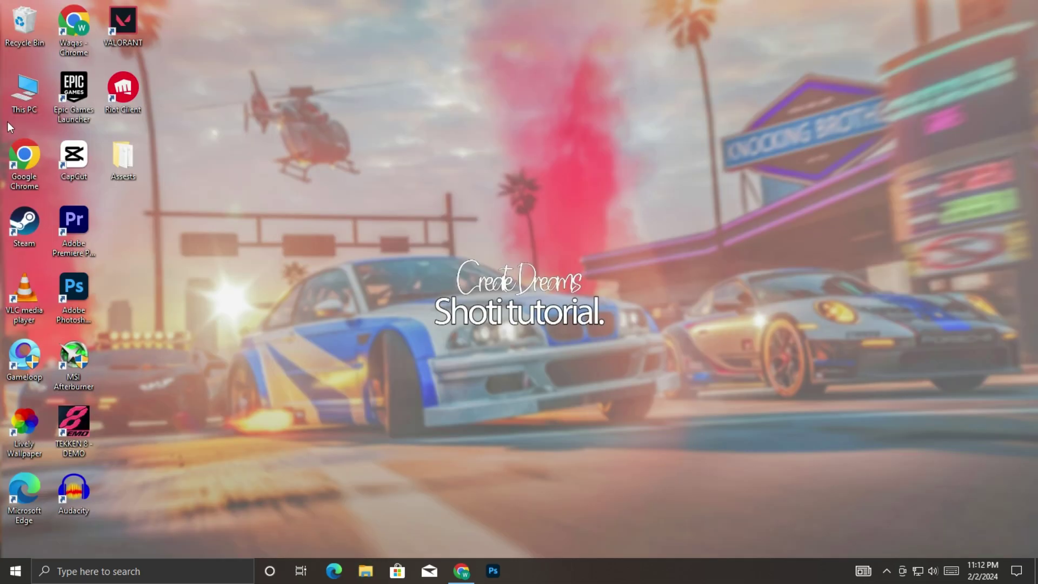
- Empty the Recycle Bin and confirm the permanent deletion
right_click(34, 33)
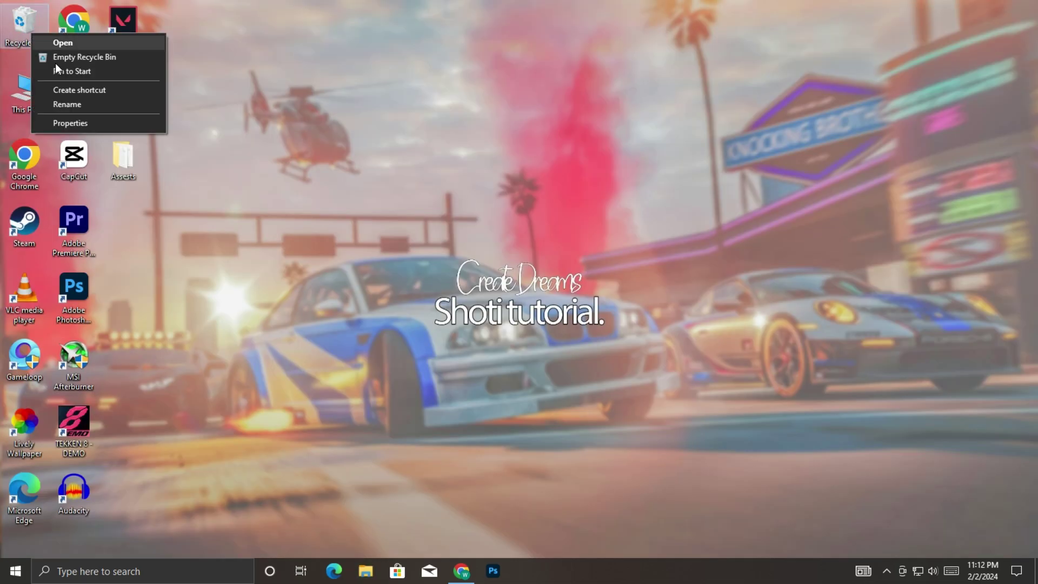
click(110, 57)
click(570, 296)
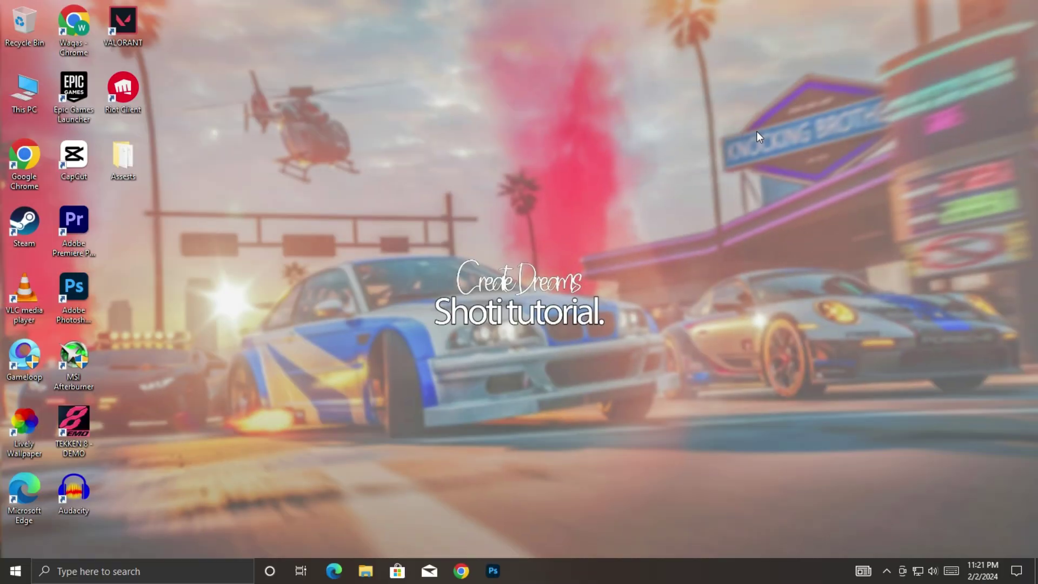
- Find Command Prompt with the search term "cmd" and run it as administrator, allowing it to make changes
click(16, 571)
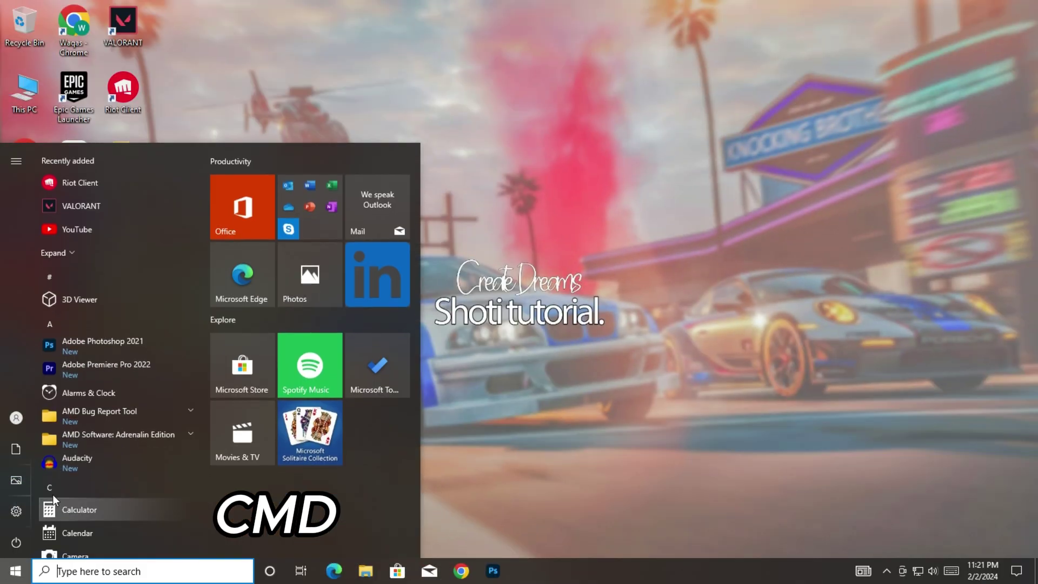
text(cmd)
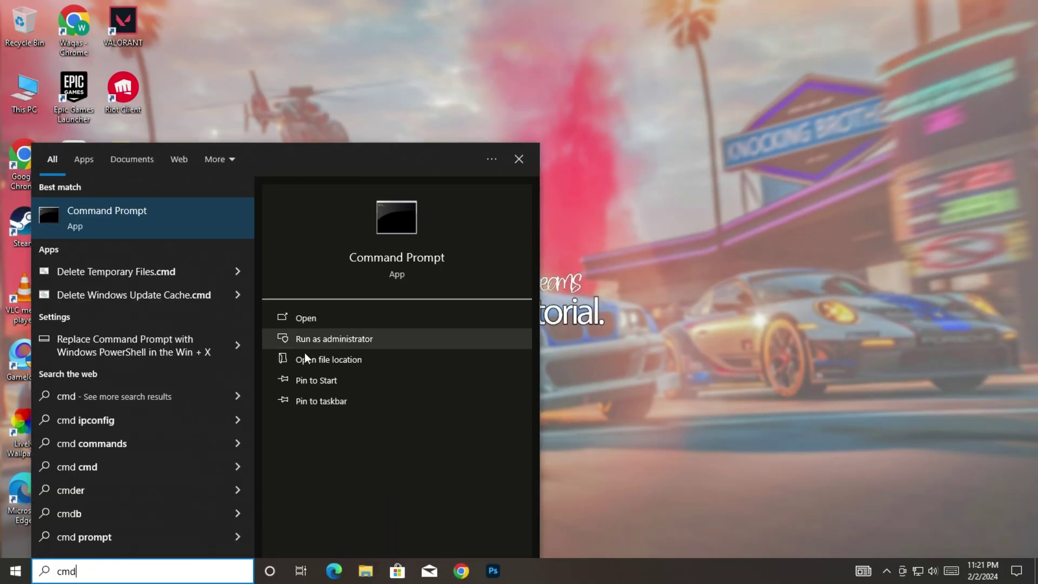
click(324, 338)
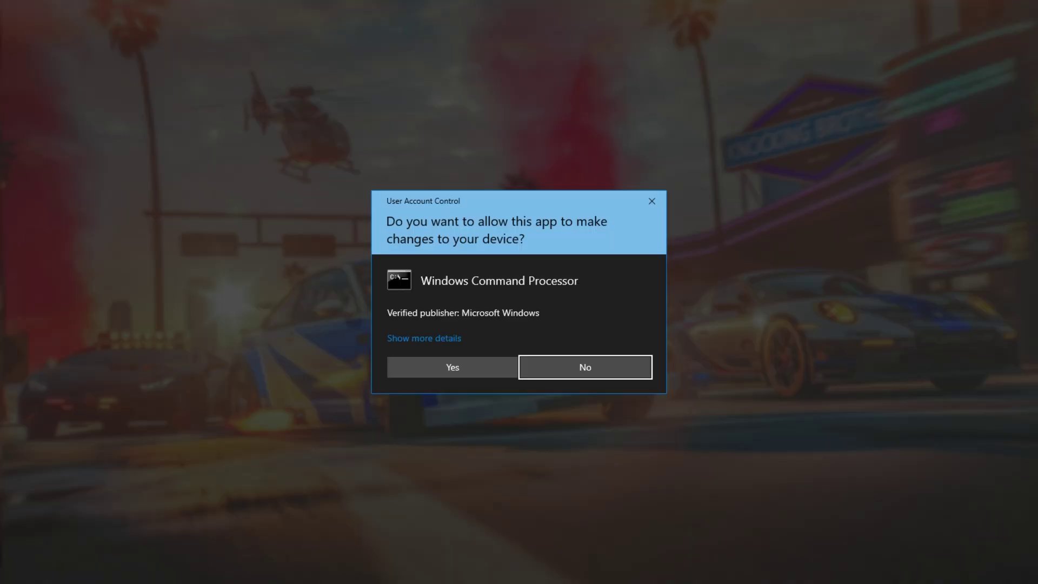
click(454, 364)
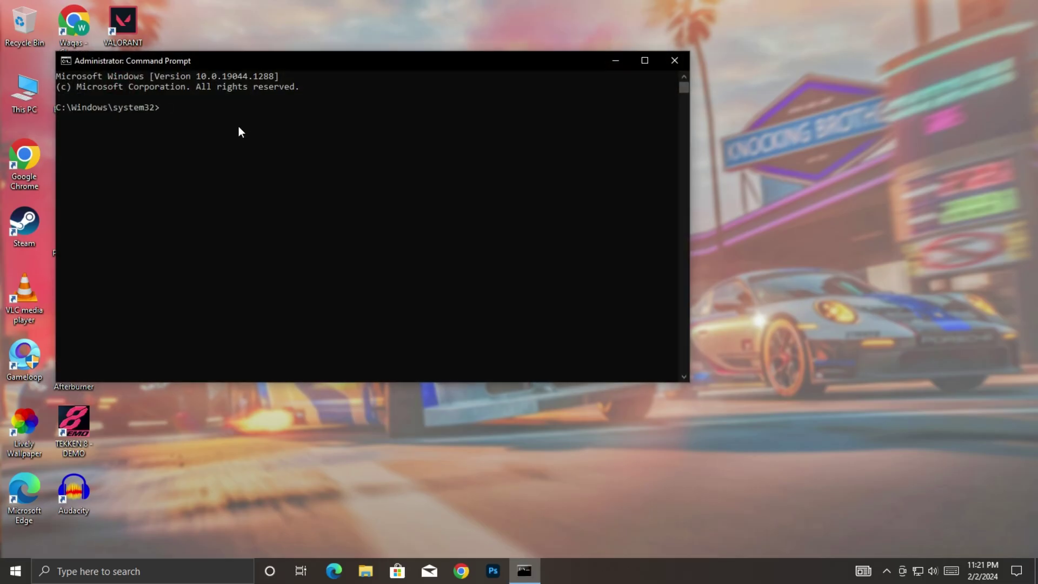
- Run the system file check with the command sfc /scannow
text(sfc /s)
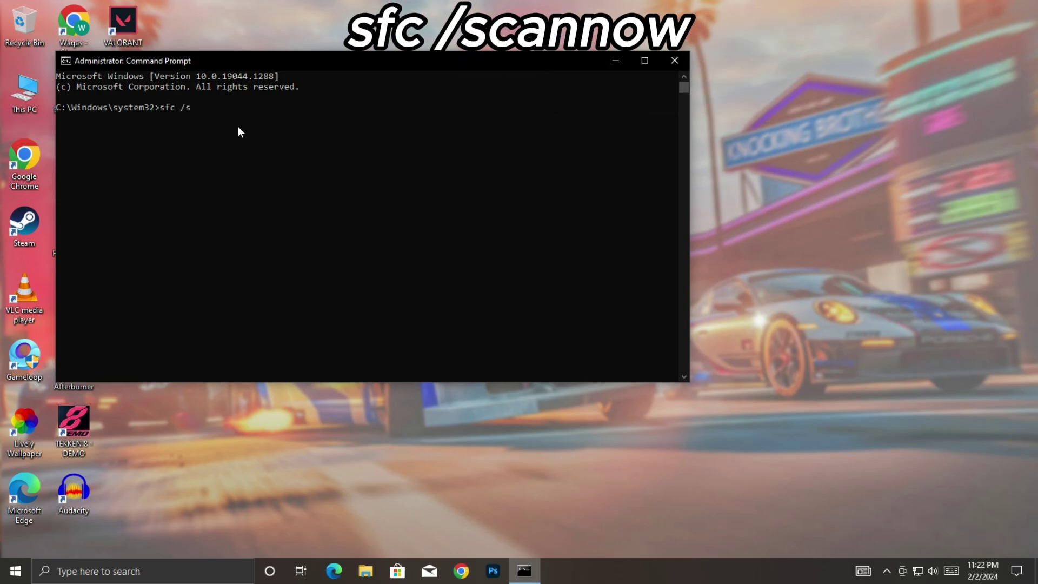
text(cannow)
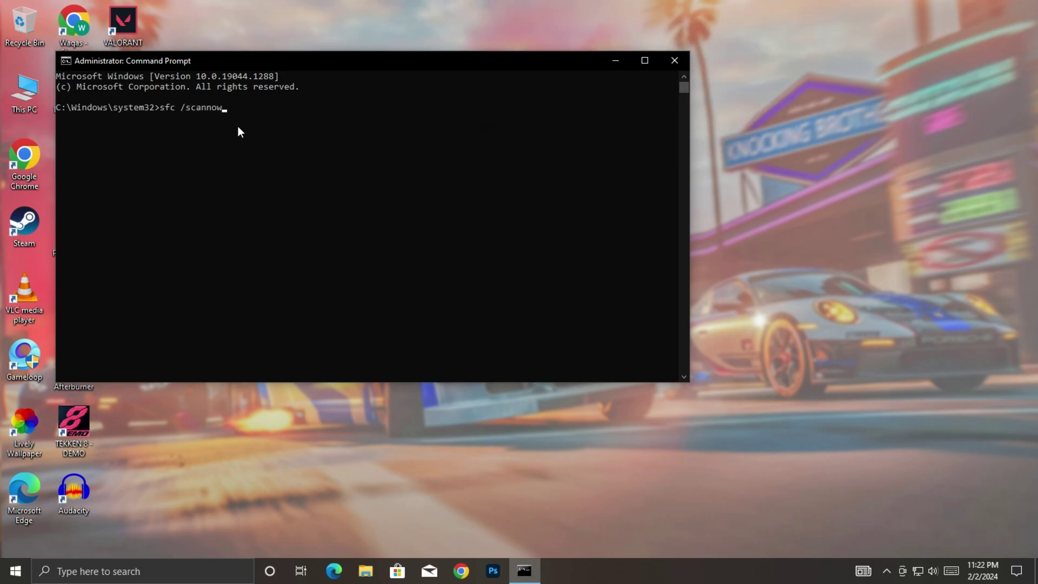
key(Return)
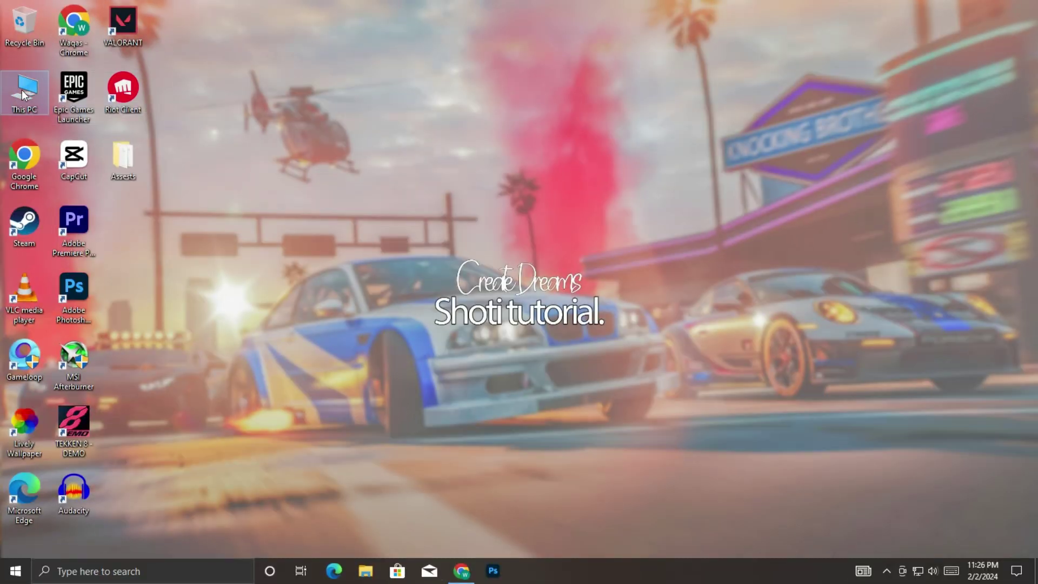
- Open the properties of Local Disk (C:) in This PC and start Disk Cleanup for it
double_click(22, 95)
click(324, 257)
right_click(352, 252)
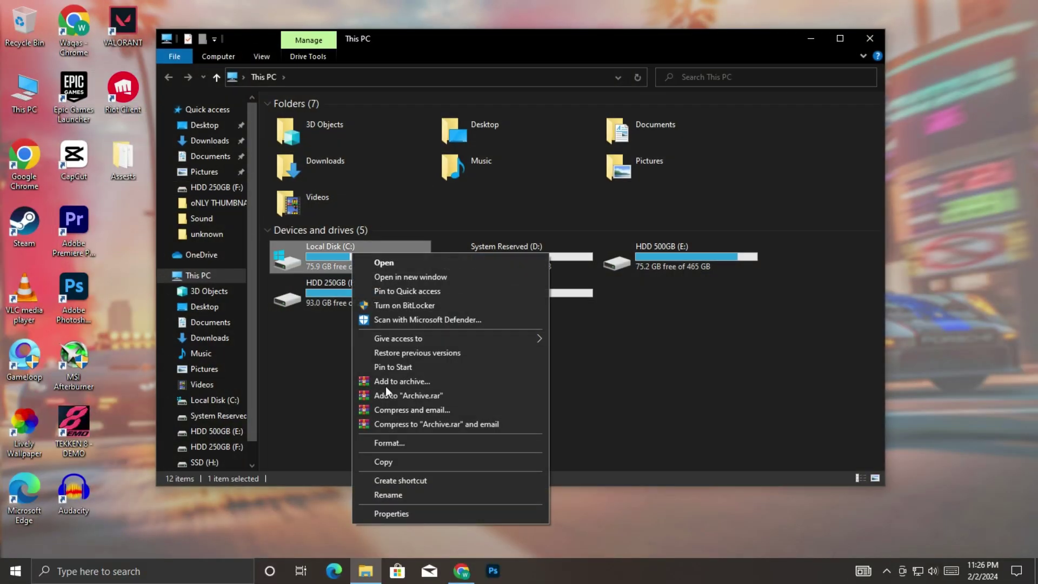
click(383, 513)
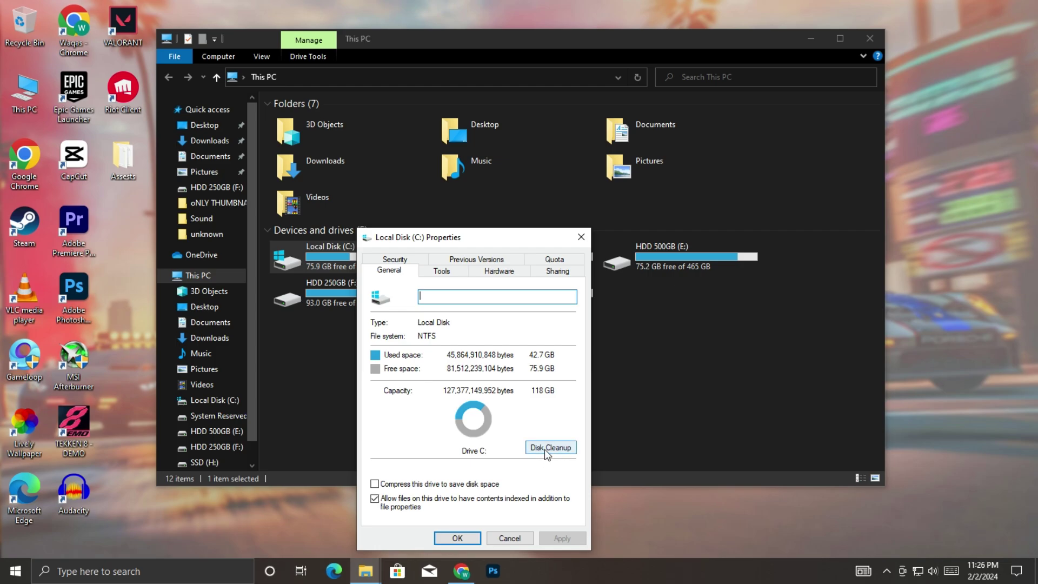
click(551, 447)
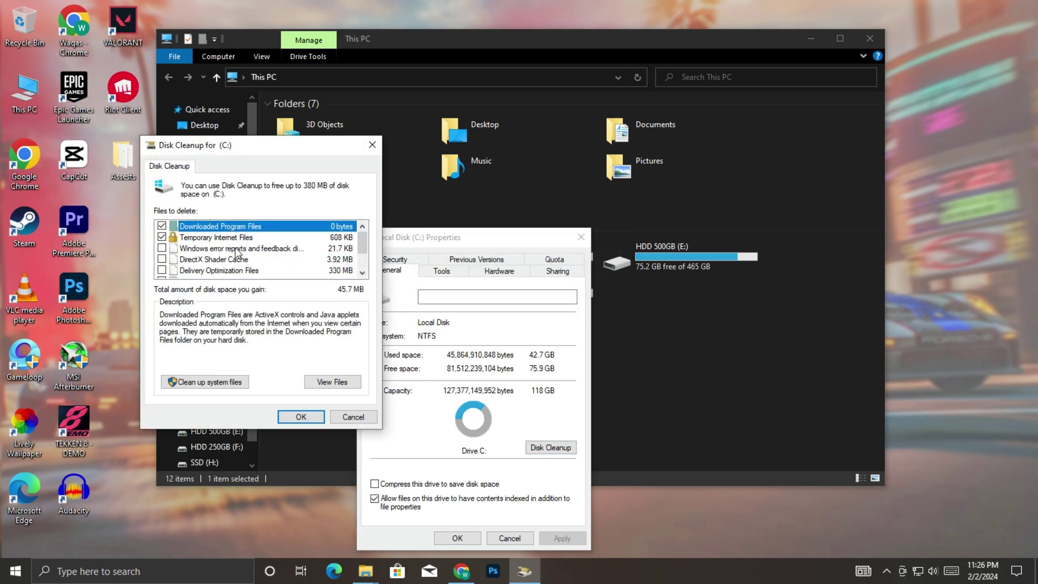
- Include system files in the C: cleanup, also select Language Resource Files and Recycle Bin, and permanently delete the selected files
scroll(363, 250, down, 1)
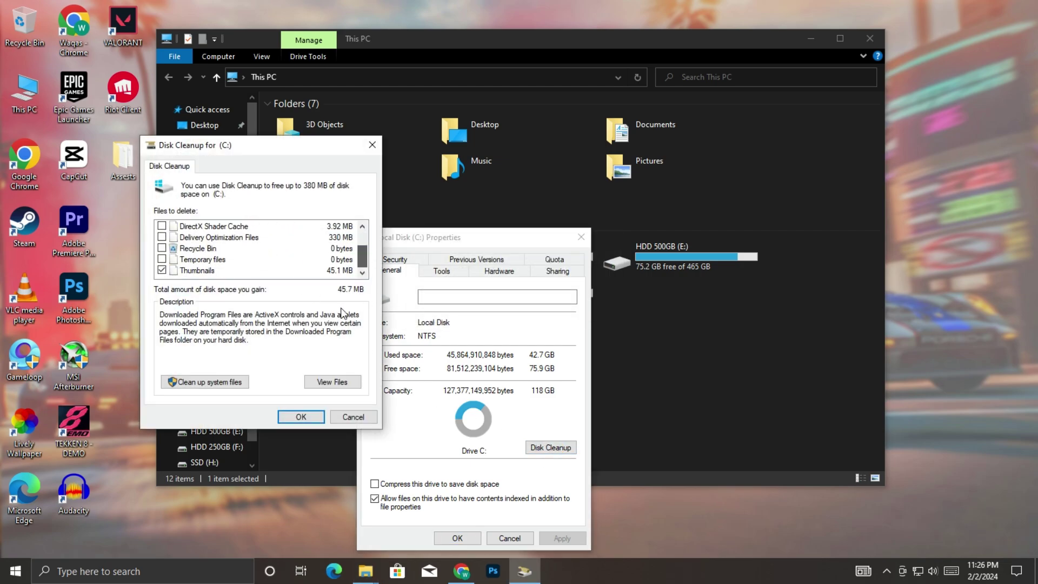
click(235, 384)
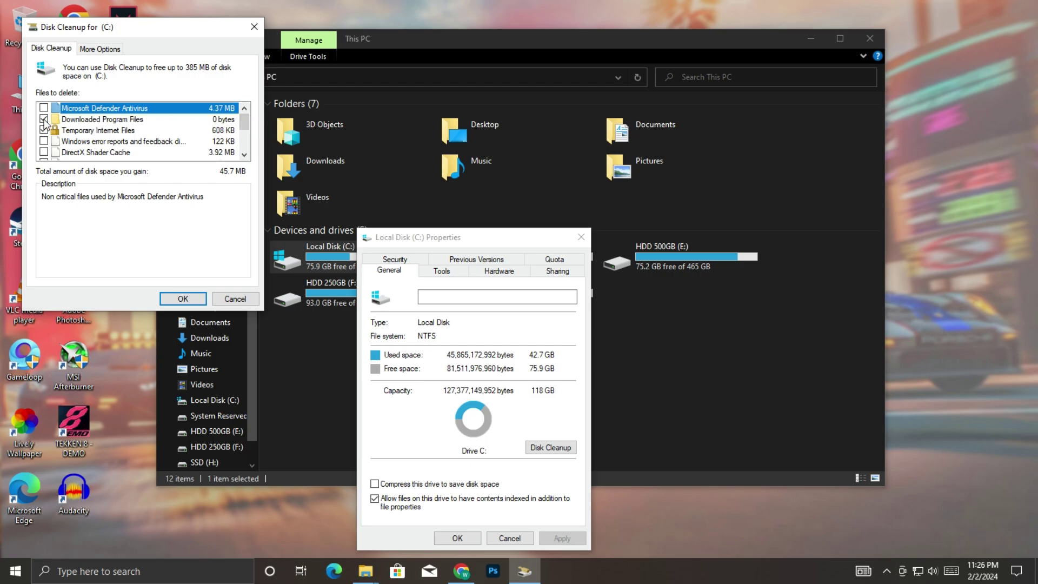
scroll(243, 130, down, 1)
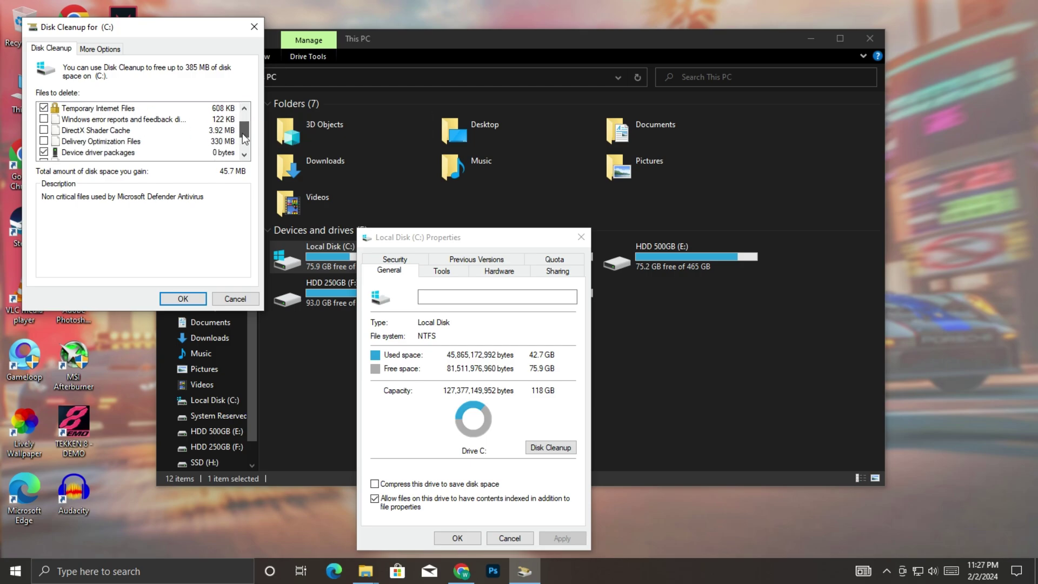
drag(243, 137, 245, 153)
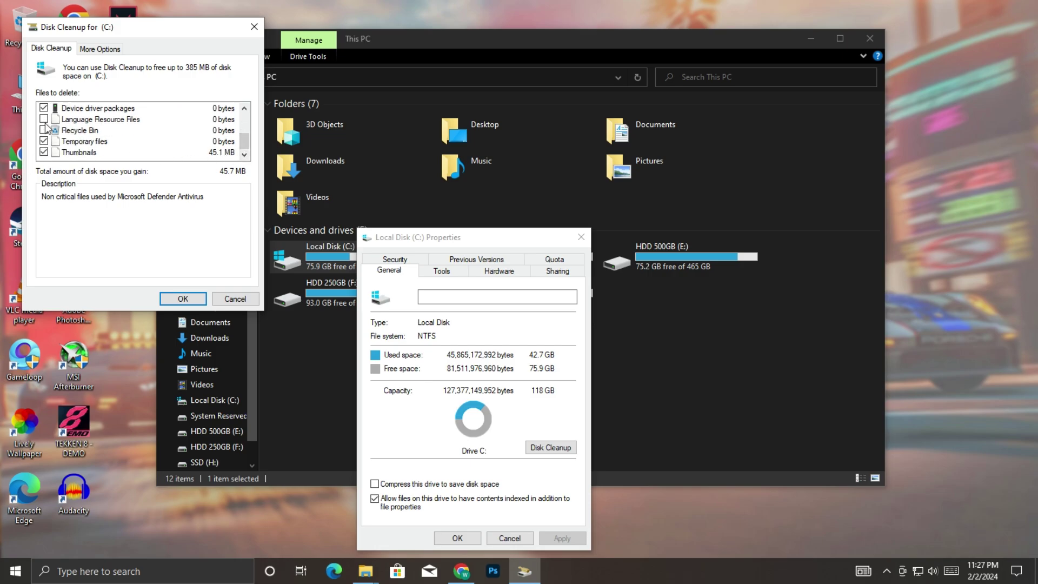
click(183, 299)
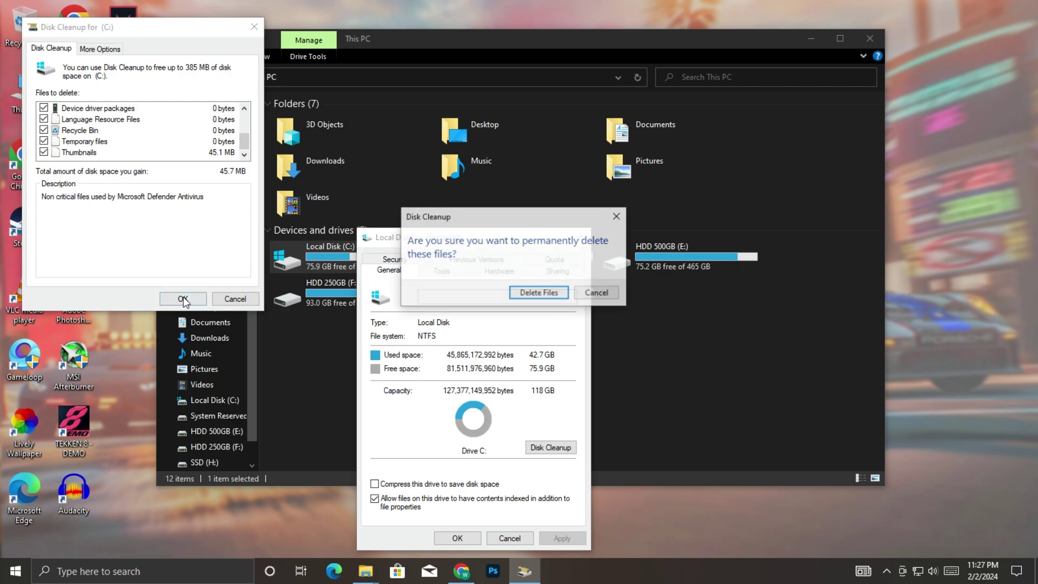
click(540, 293)
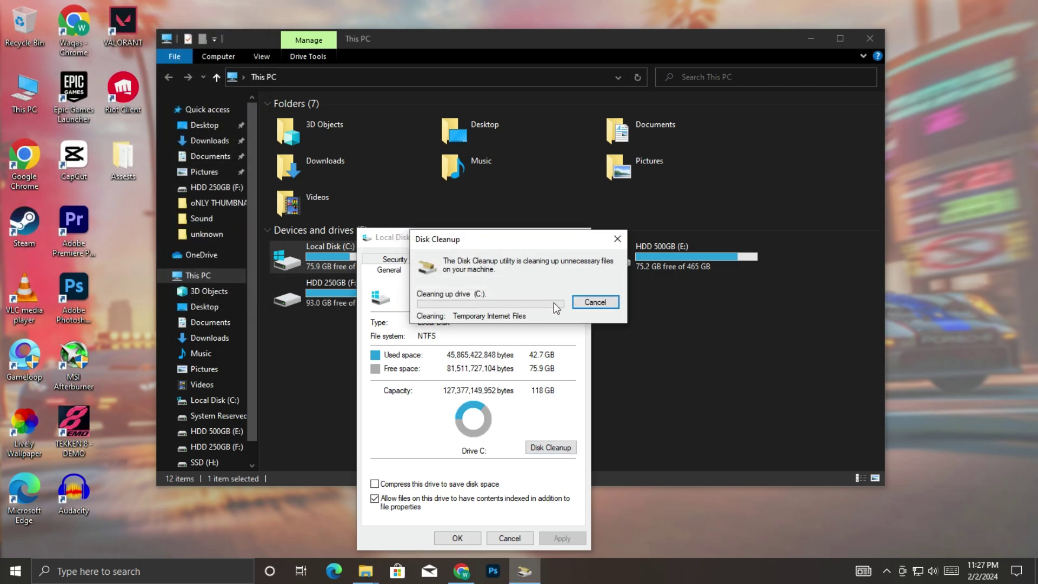
click(582, 237)
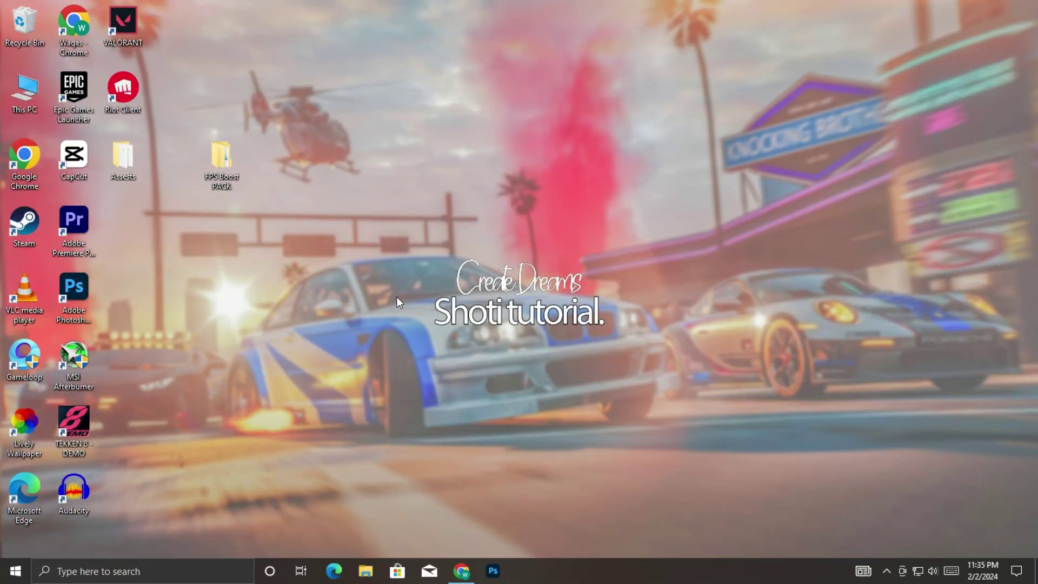
- Find the restore point settings with the search term "restore" and start creating a restore point for the protected drives
key(super)
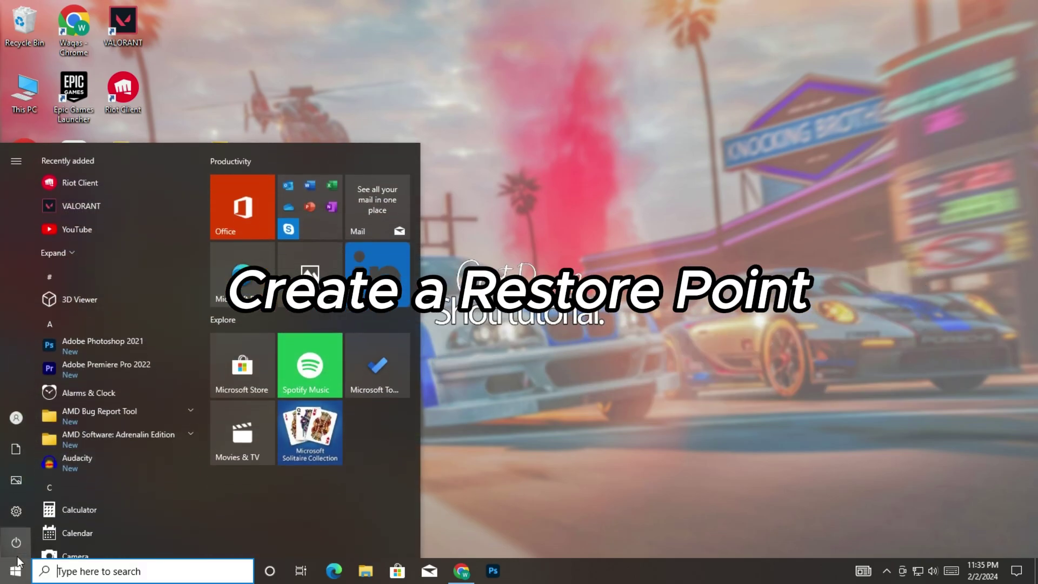
text(restore)
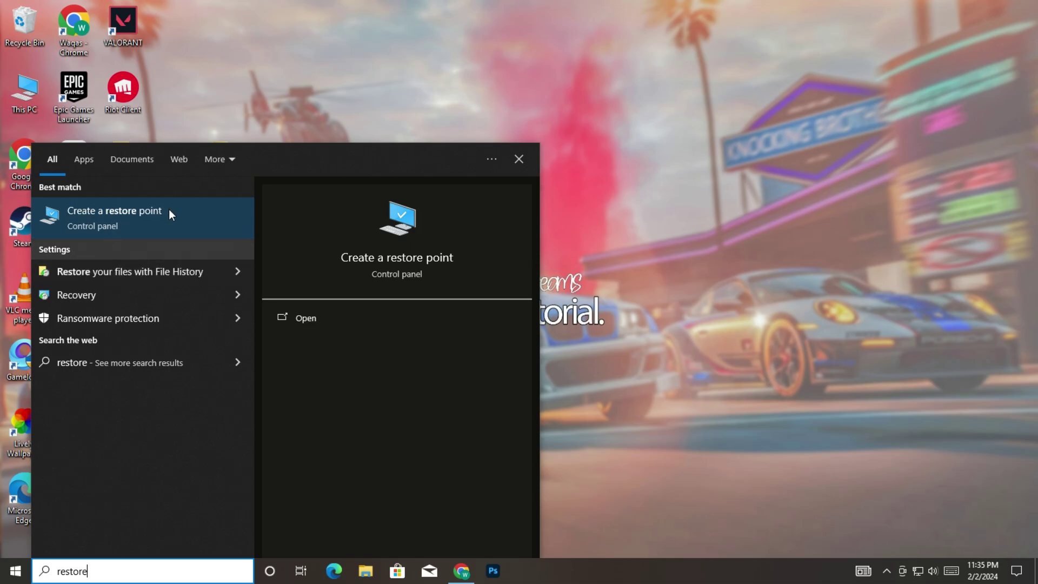
click(132, 211)
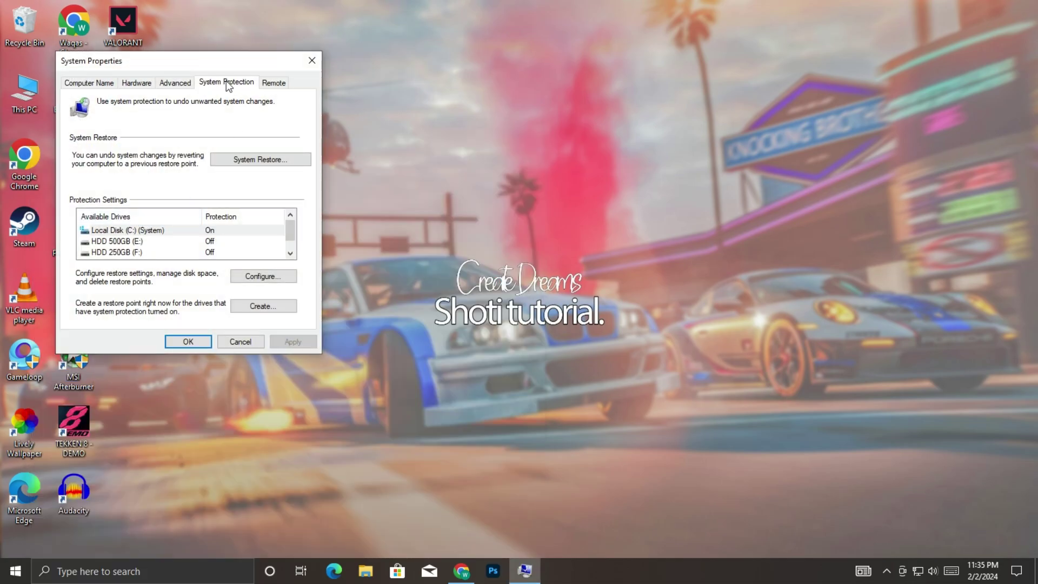
drag(283, 64, 514, 105)
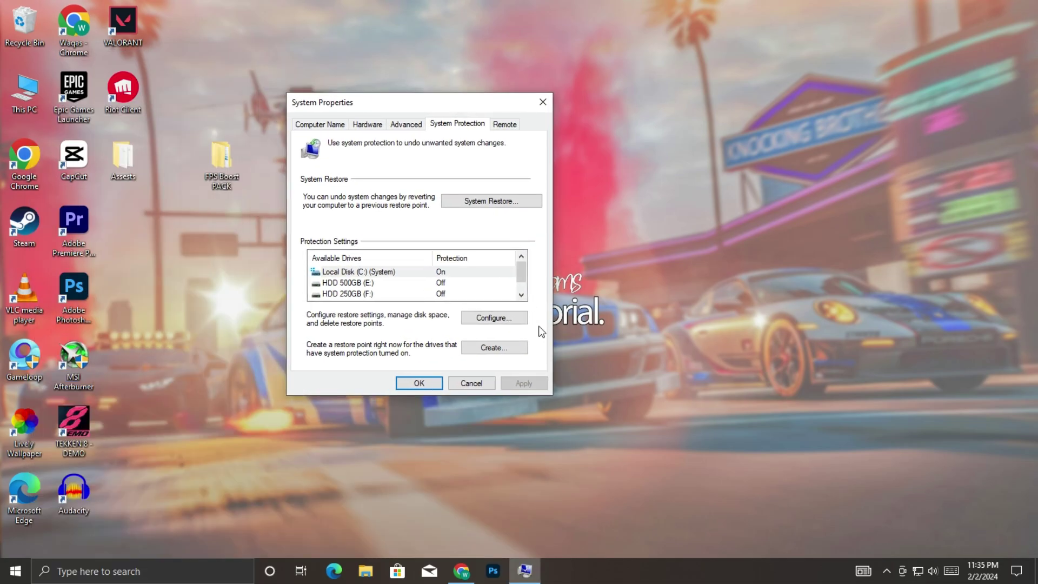
click(490, 349)
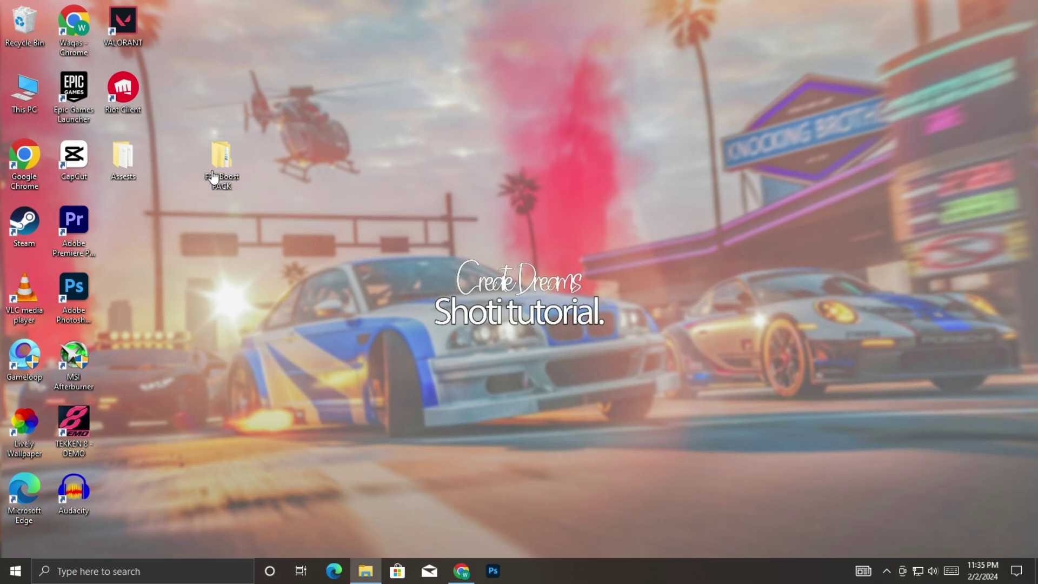
- Merge the Highest Priority file from the 1 Priority folder of FPS Boost PACK into the registry and accept the confirmations
double_click(211, 170)
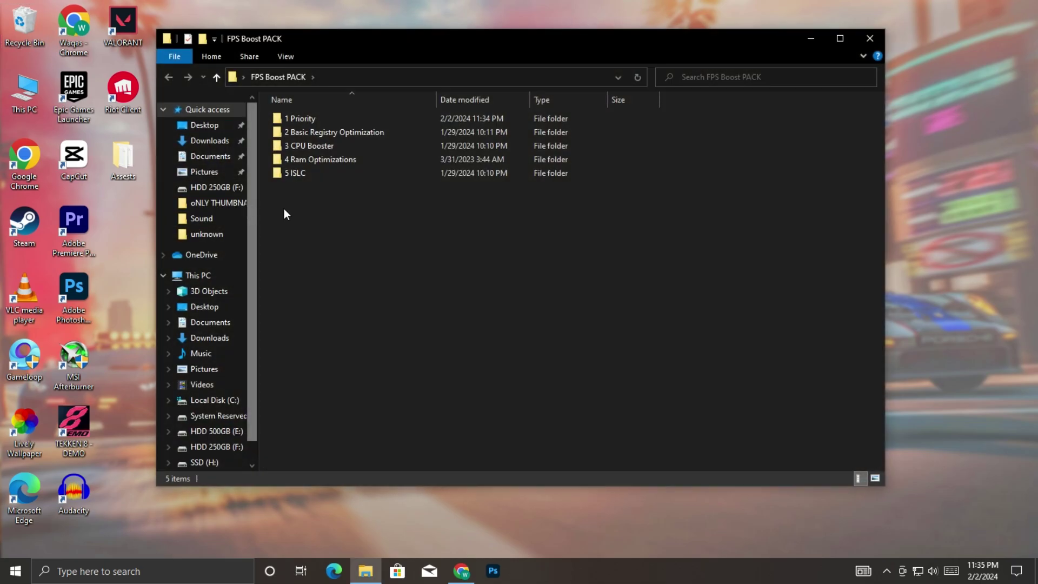
double_click(304, 120)
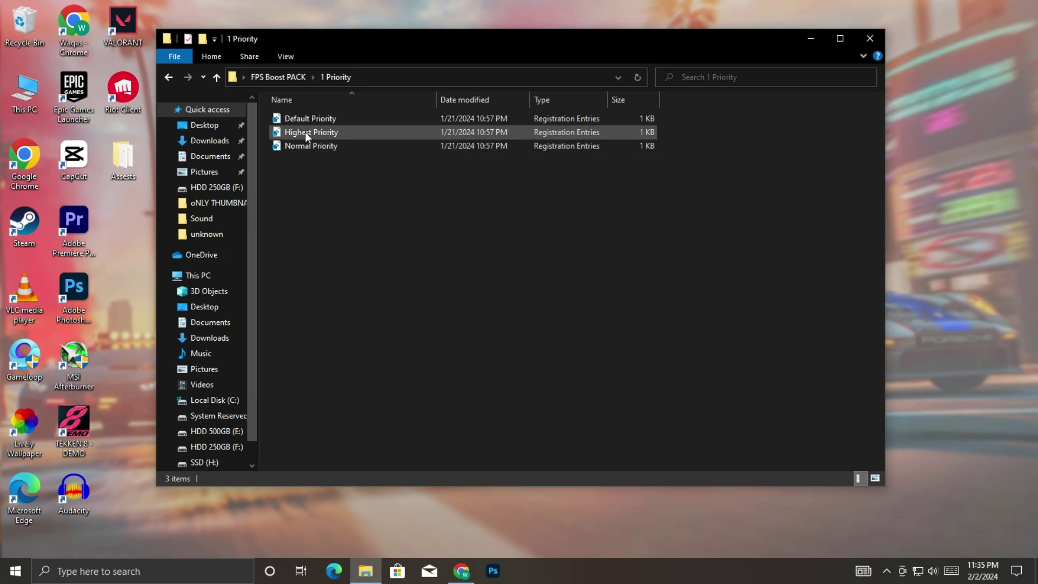
right_click(307, 132)
click(341, 141)
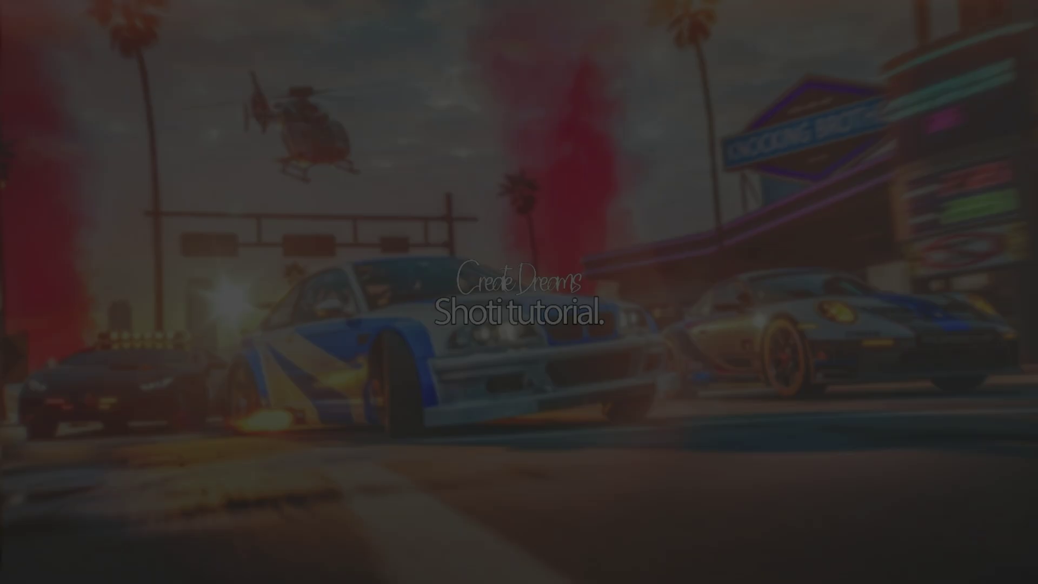
click(452, 366)
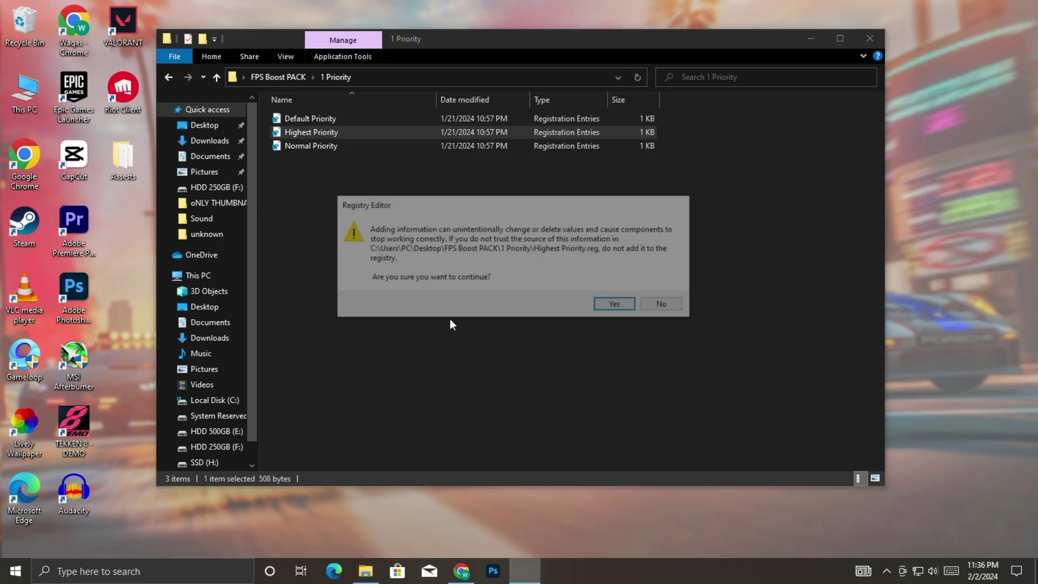
click(617, 306)
click(664, 286)
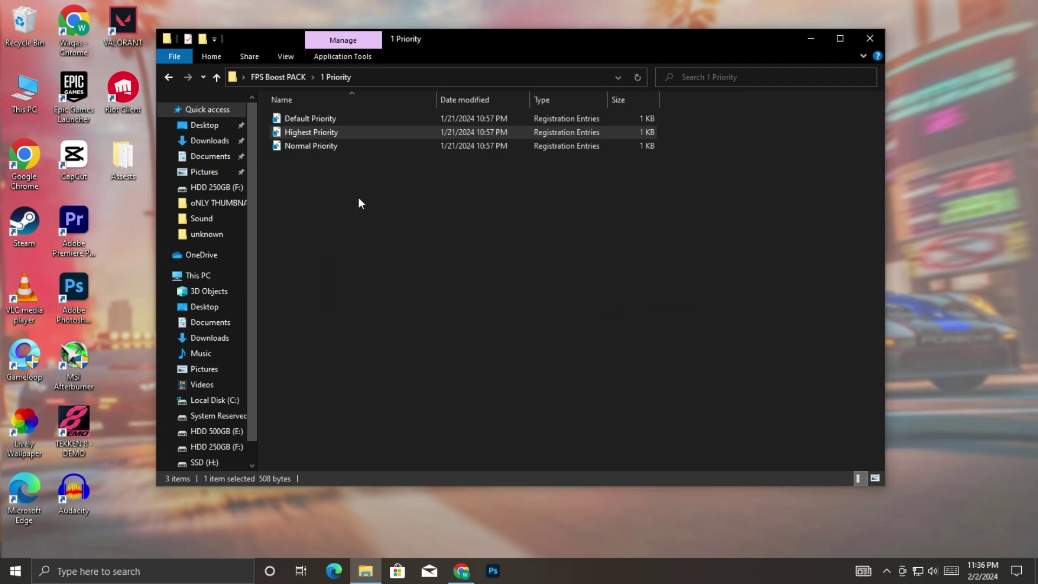
- Merge the CPU Performance Boost file from the 2 Basic Registry Optimization folder into the registry and accept the confirmations
click(166, 79)
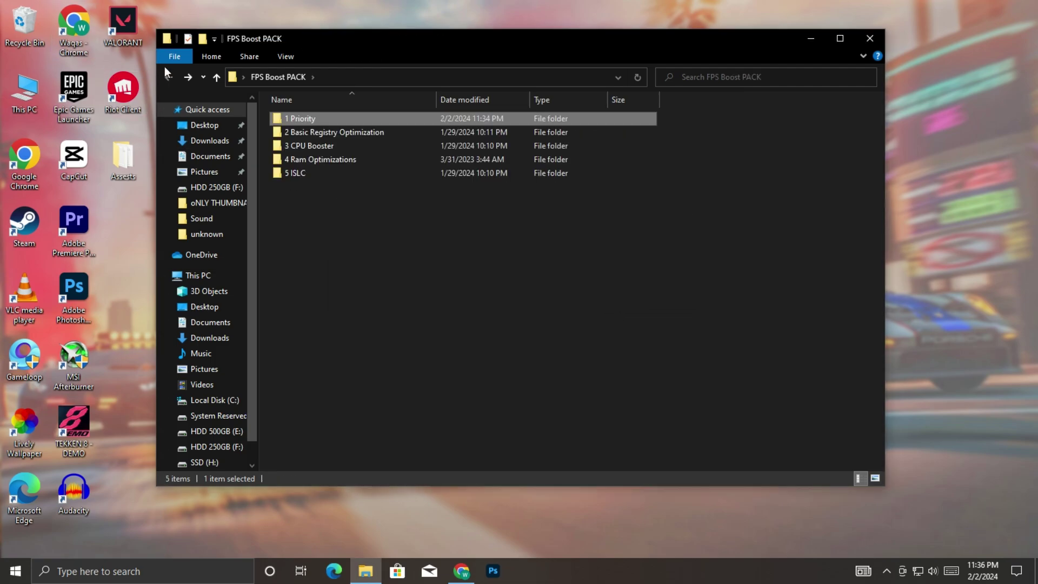
double_click(326, 133)
right_click(312, 132)
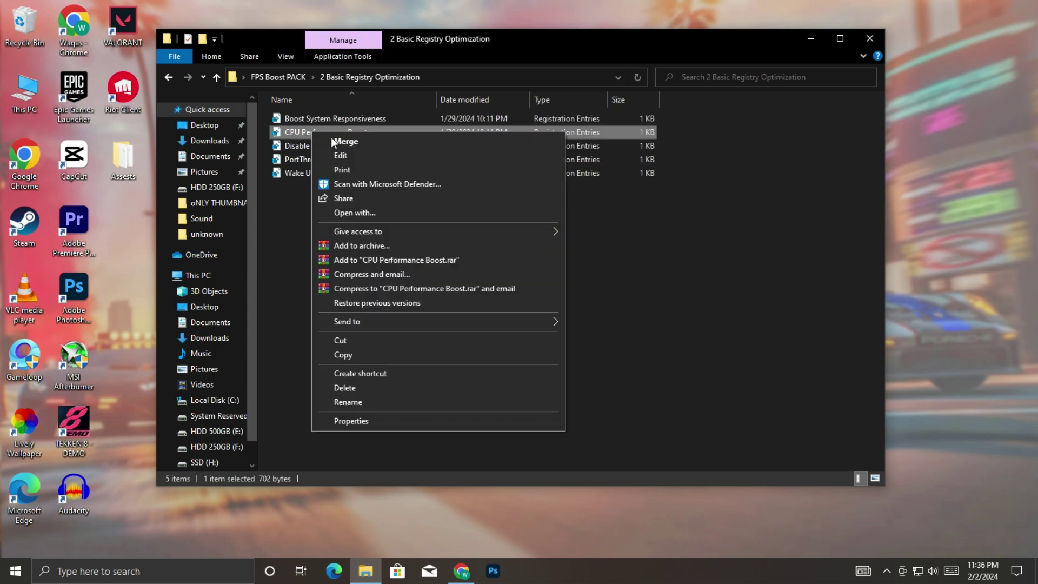
click(344, 141)
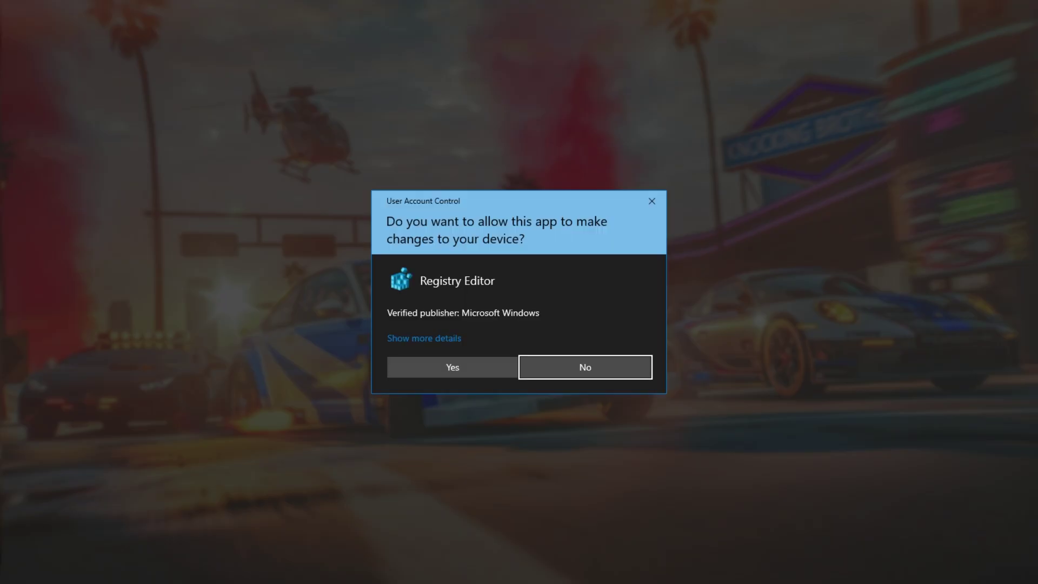
click(437, 362)
click(622, 306)
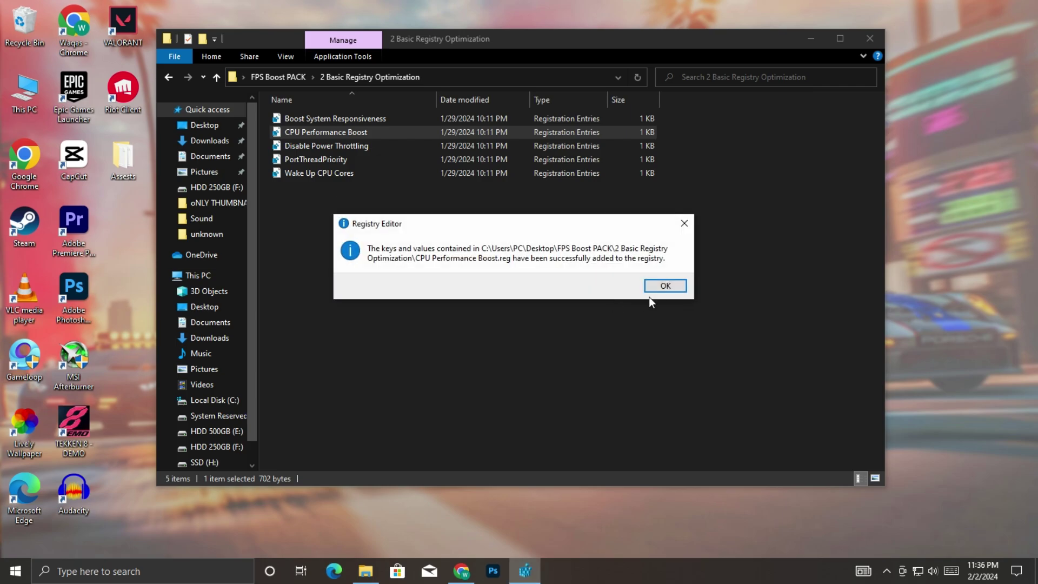
click(664, 286)
- Merge the Disable Power Throttling file into the registry, allowing Registry Editor to make changes
click(310, 144)
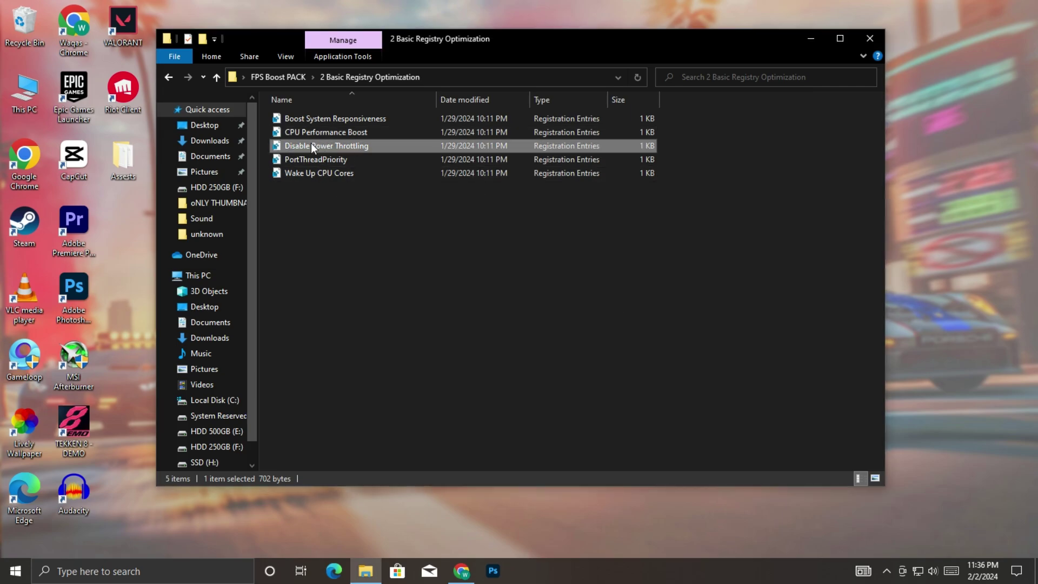
right_click(346, 142)
click(375, 155)
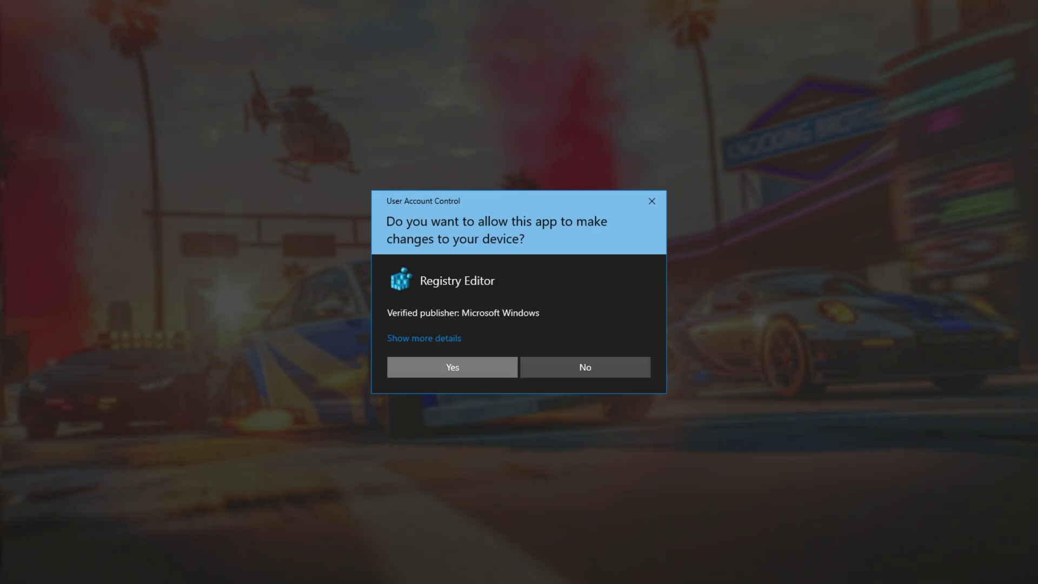
click(474, 365)
click(620, 305)
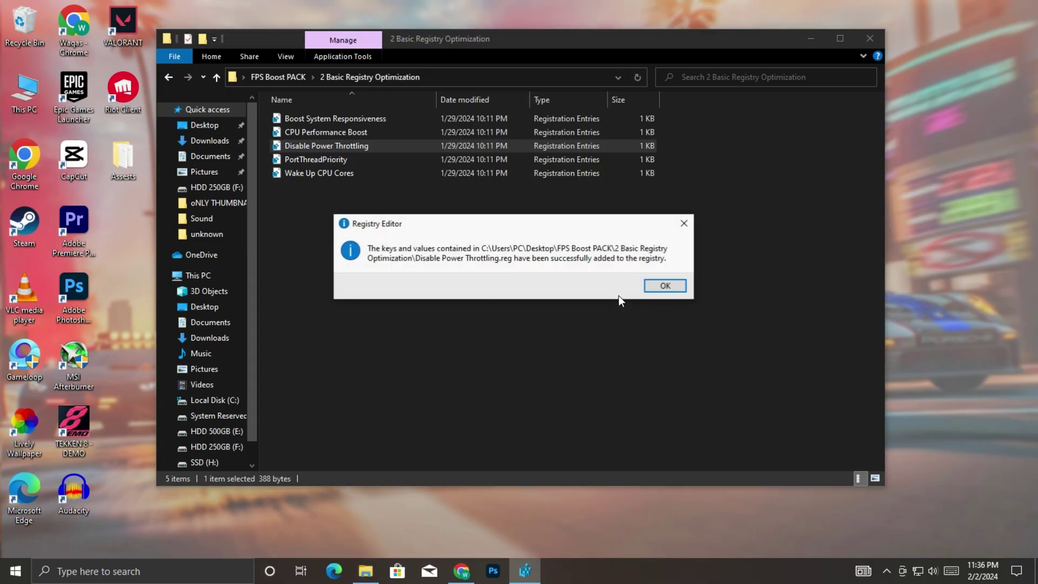
click(651, 286)
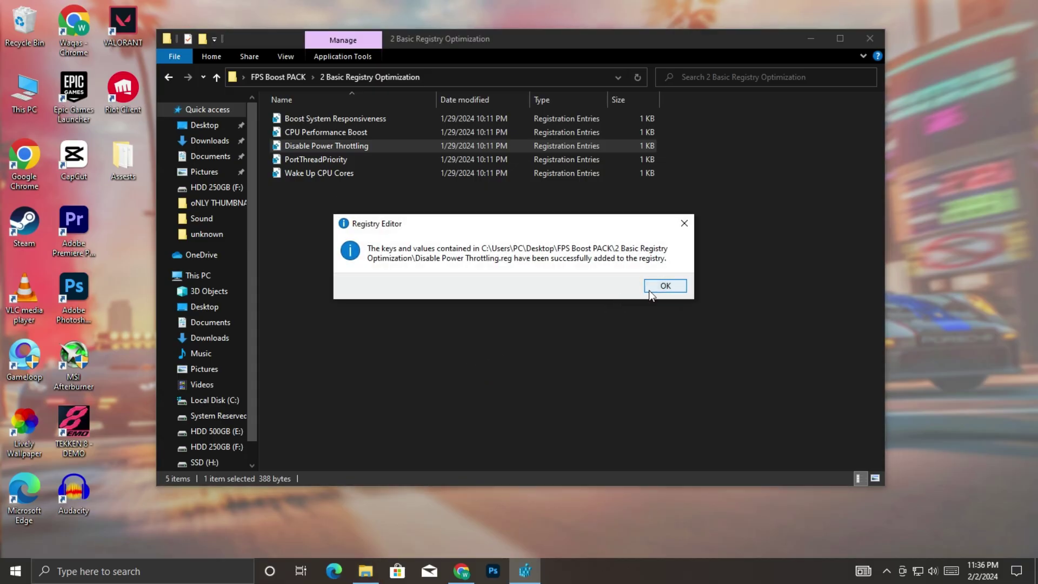
- Merge the Wake Up CPU Cores file into the registry, allowing Registry Editor to make changes
right_click(317, 174)
click(340, 185)
click(450, 366)
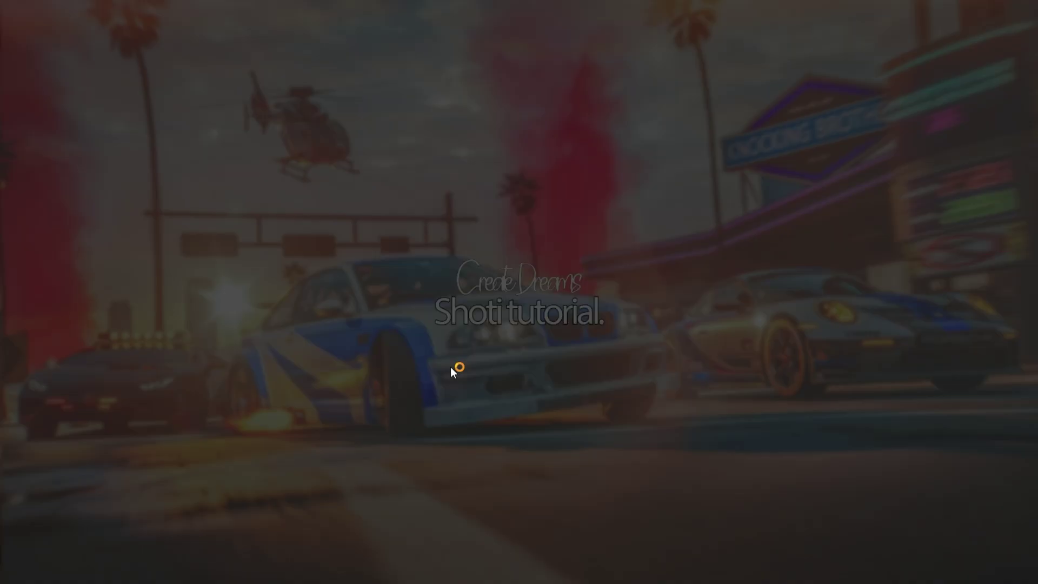
click(634, 306)
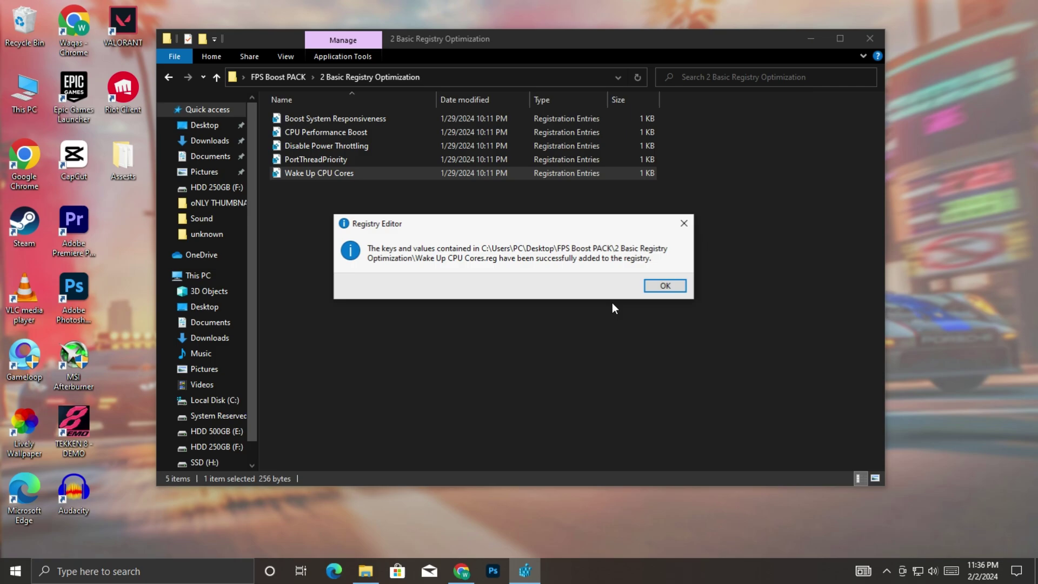
click(652, 286)
- Merge the PortThreadPriority file into the registry, allowing Registry Editor to make changes
click(314, 159)
right_click(327, 159)
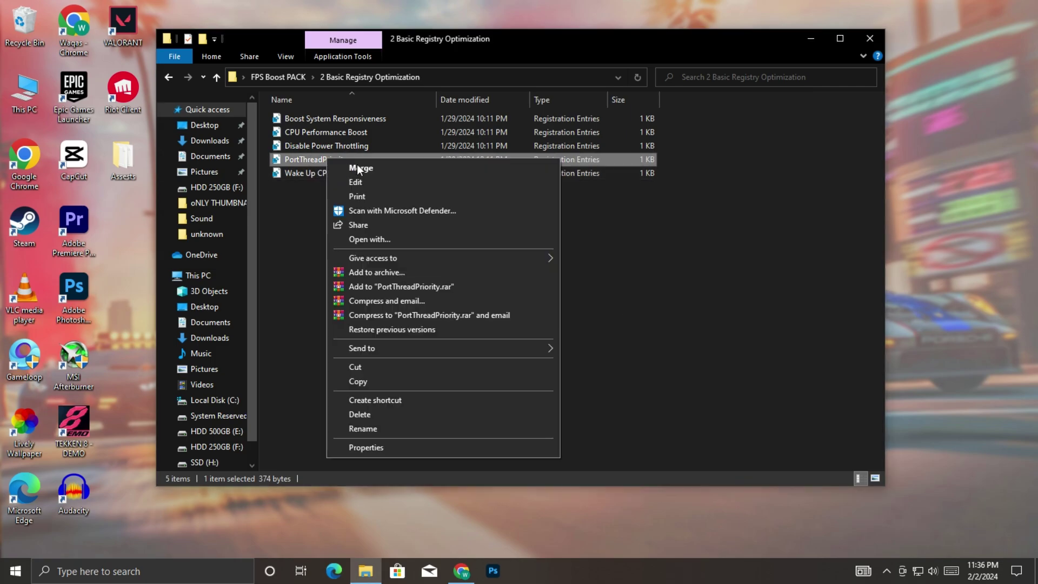
click(351, 170)
click(473, 358)
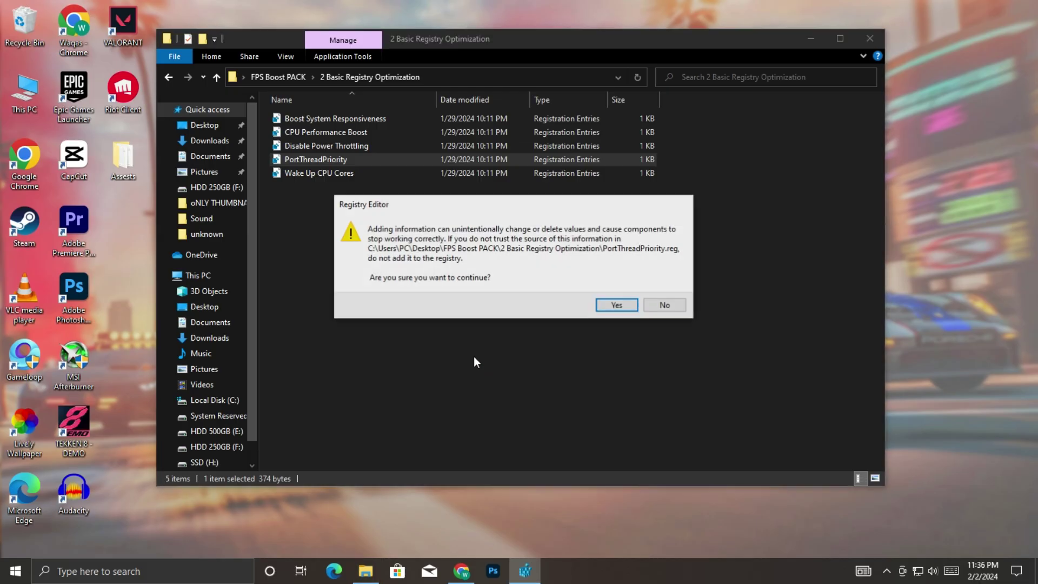
click(605, 304)
click(664, 287)
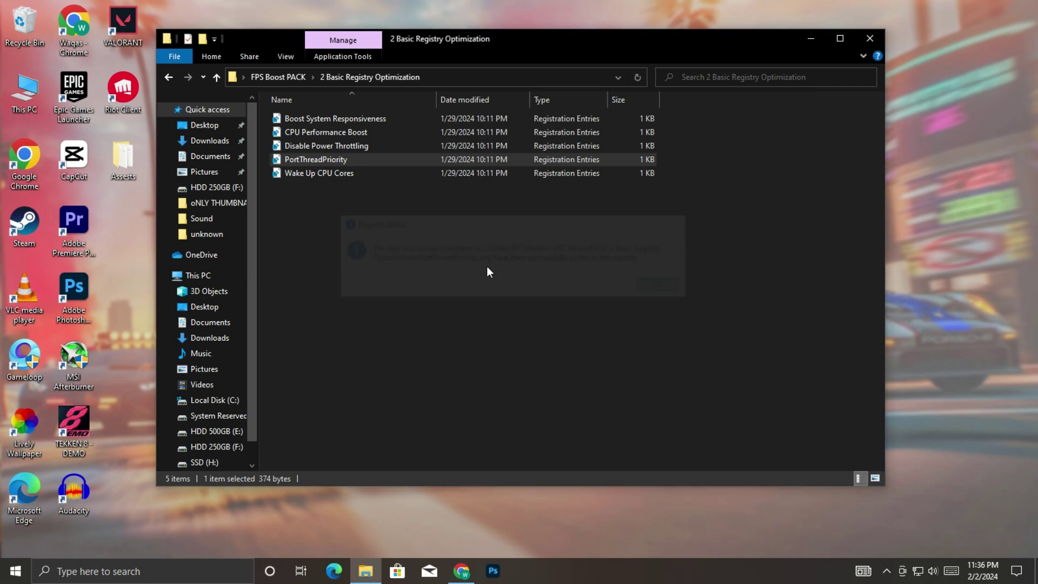
- Run the park-control installer from the 3 CPU Booster folder as administrator and allow it to make changes
click(168, 78)
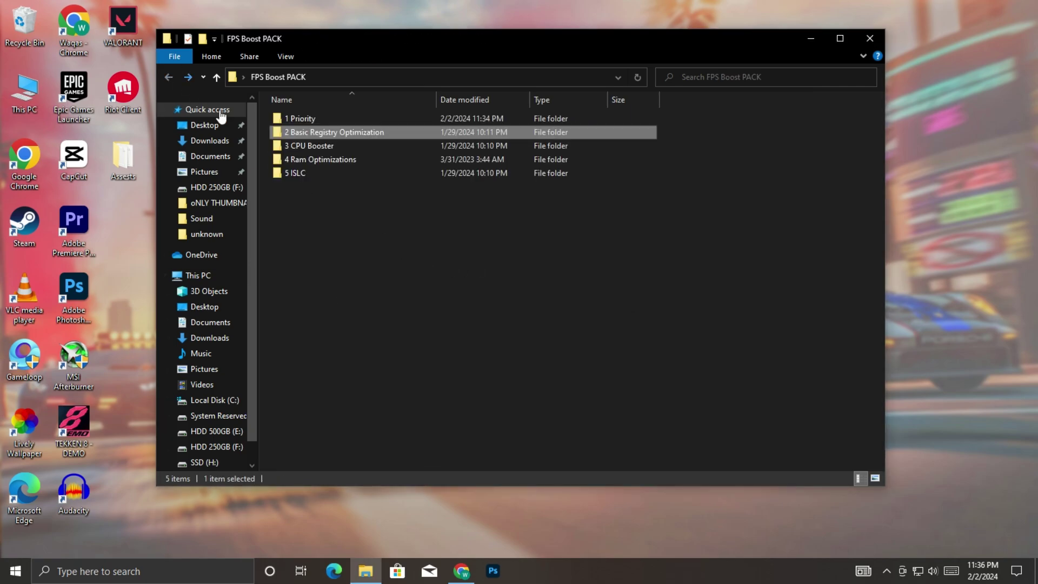
double_click(290, 152)
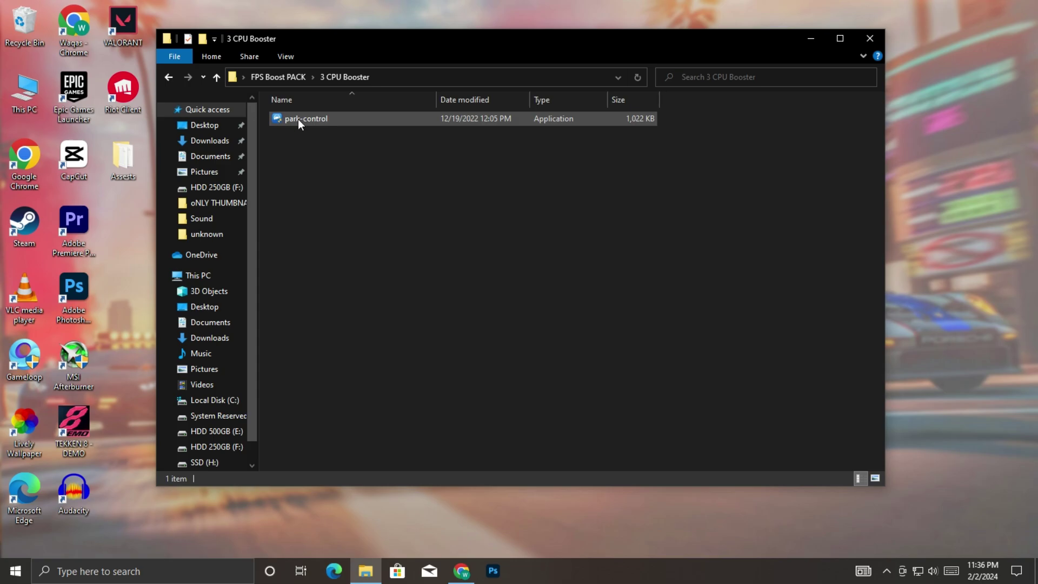
right_click(297, 119)
click(320, 128)
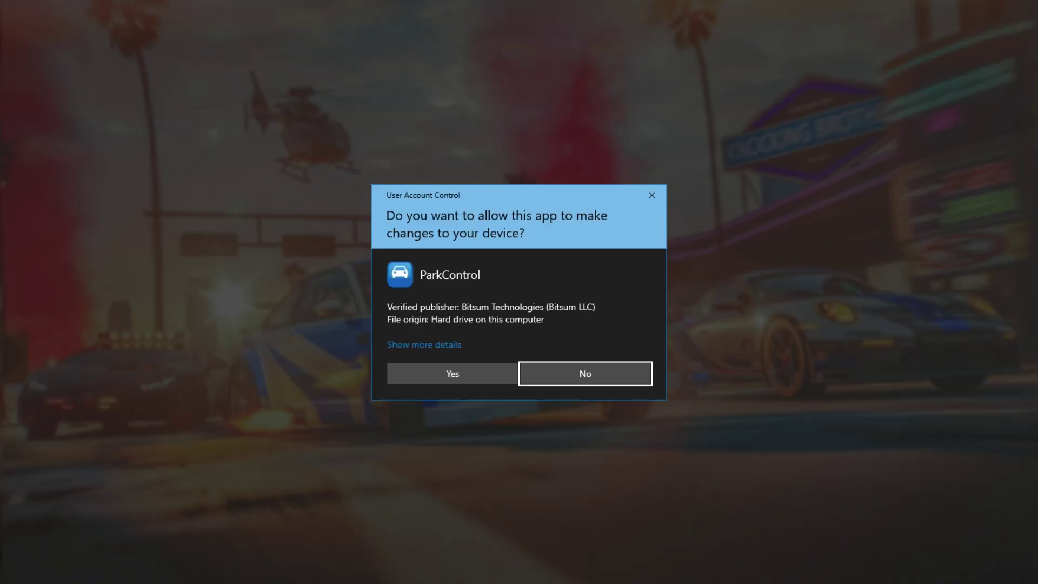
click(423, 366)
- Accept the ParkControl license agreement and install it in C:\Program Files\ParkControl
click(528, 315)
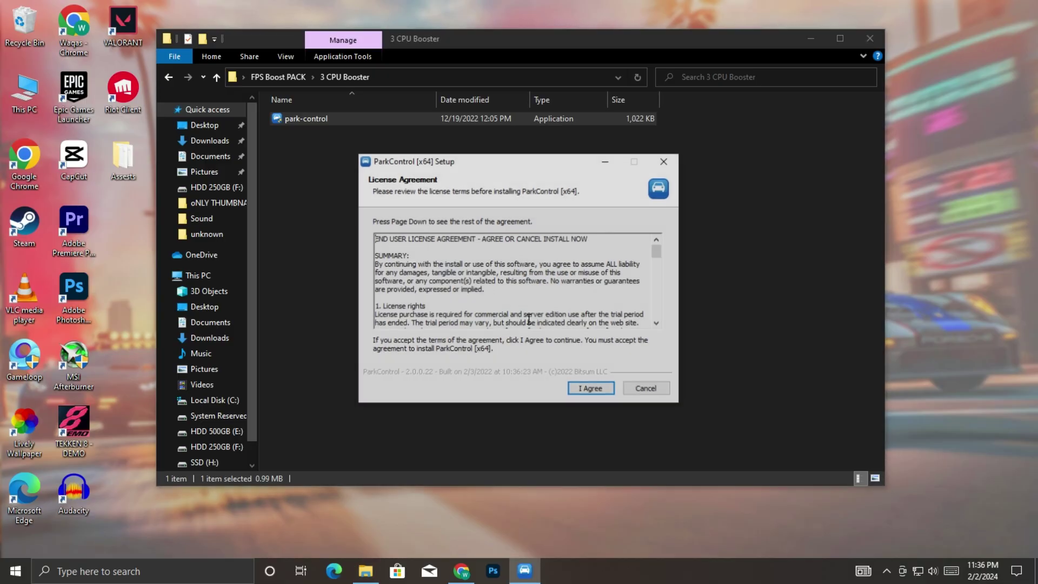
click(577, 389)
click(583, 389)
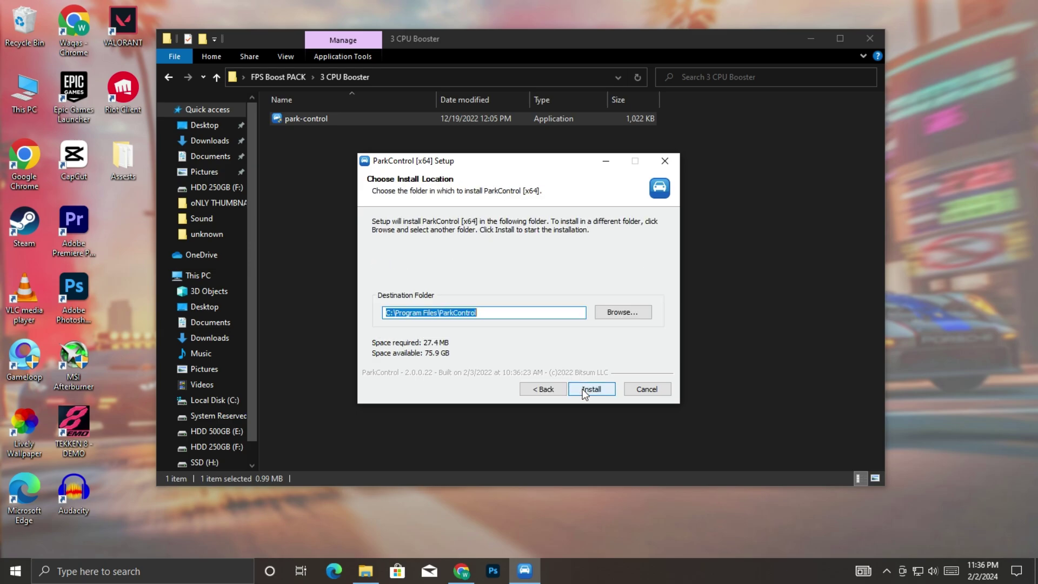
click(583, 389)
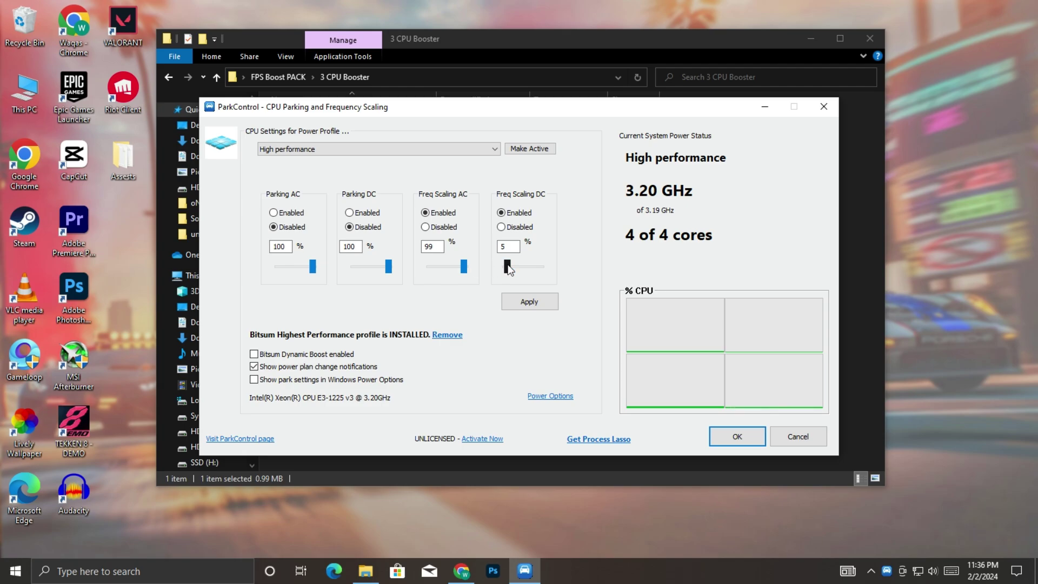
- Set Freq Scaling DC to 100% for the High performance profile and apply the change
drag(508, 267, 553, 264)
click(547, 300)
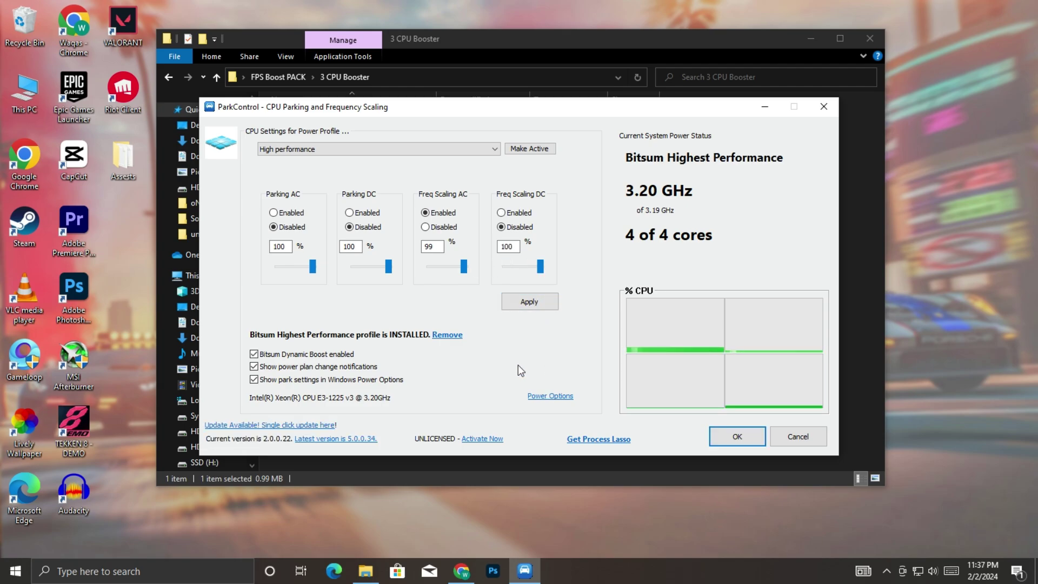
- Re-enable Bitsum Dynamic Boost with Bitsum Highest Performance as the idle power plan, and accept the ParkControl settings
click(255, 355)
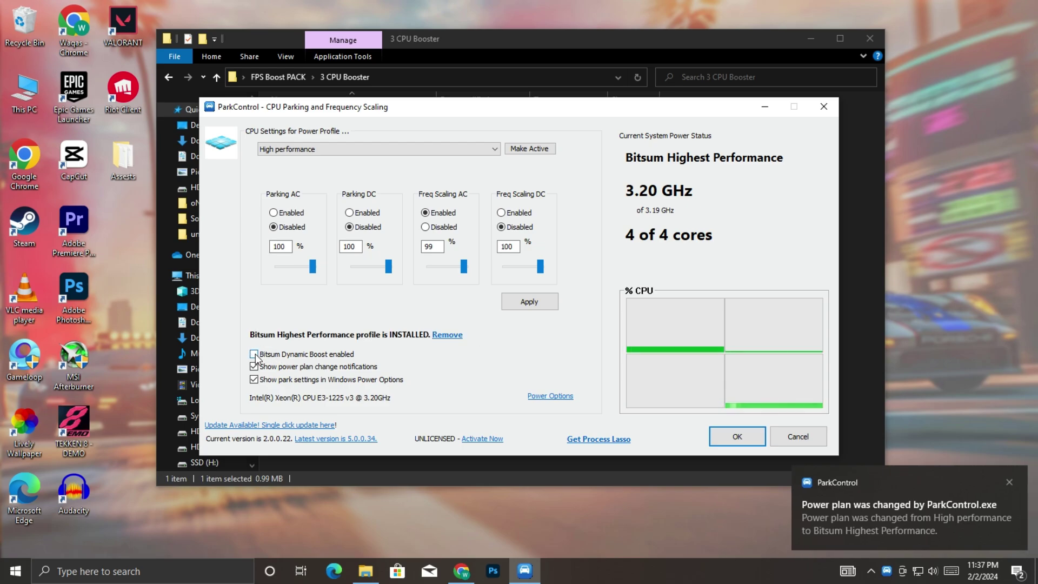
click(254, 354)
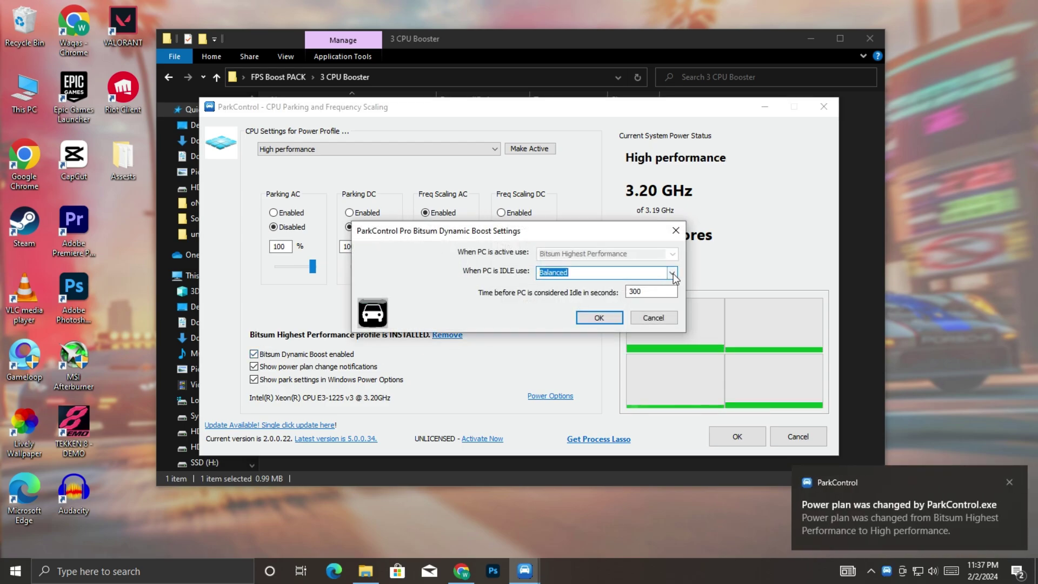
click(673, 273)
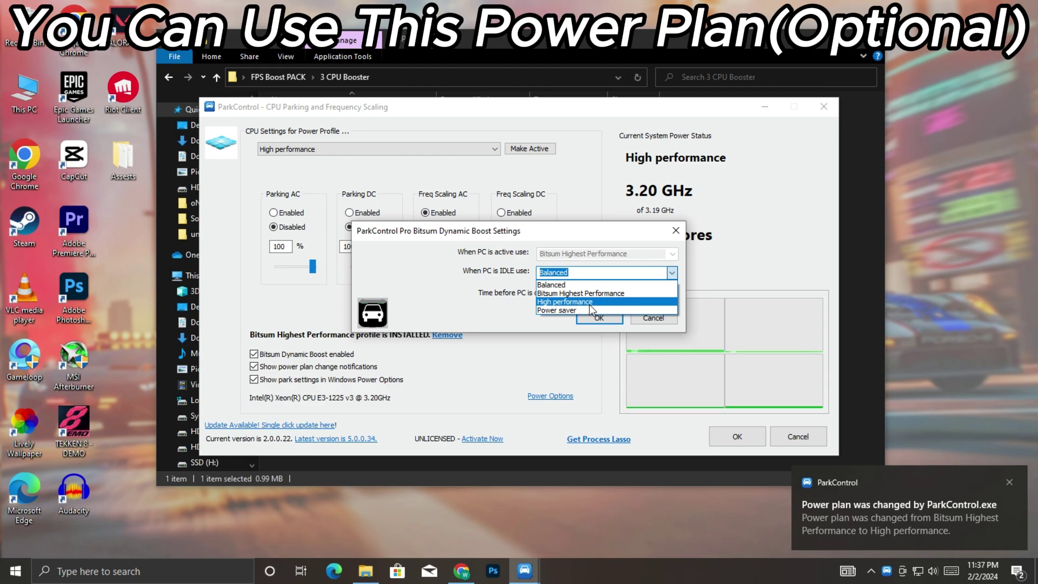
click(573, 293)
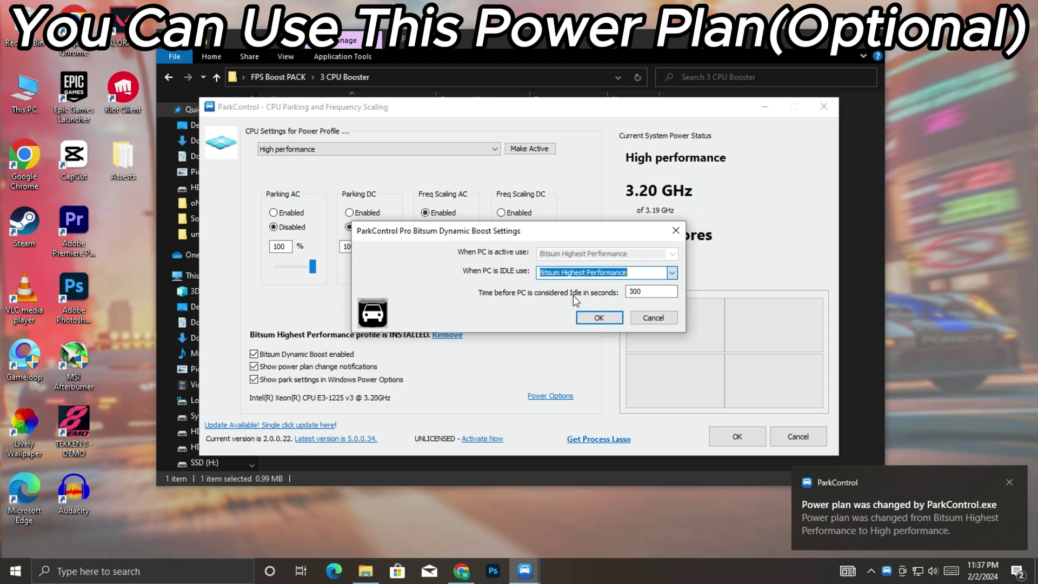
click(599, 318)
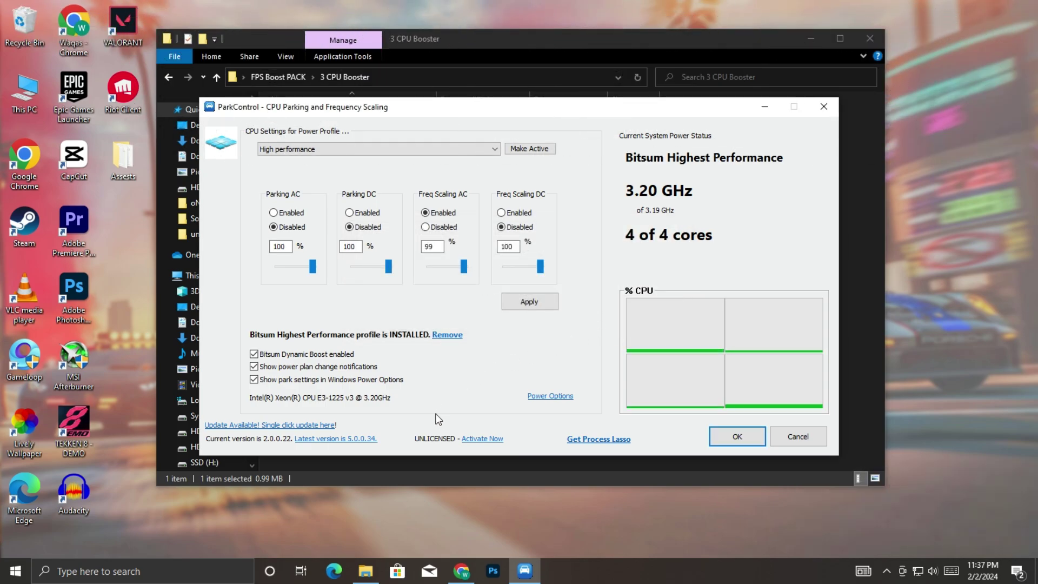
click(732, 435)
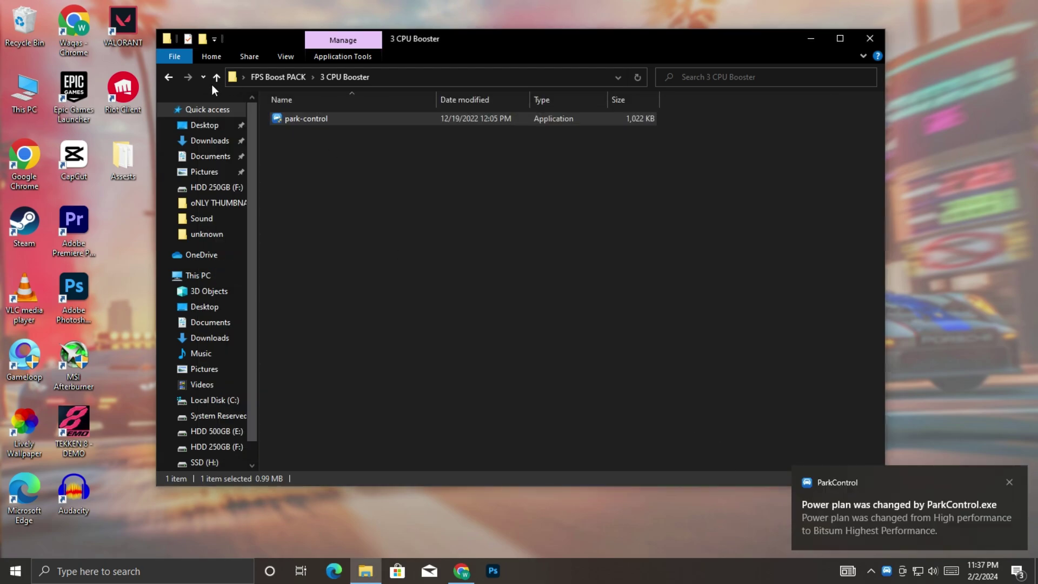
- Merge the 16GB Ram file from the 4 Ram Optimizations folder into the registry, allowing Registry Editor to make changes
click(172, 84)
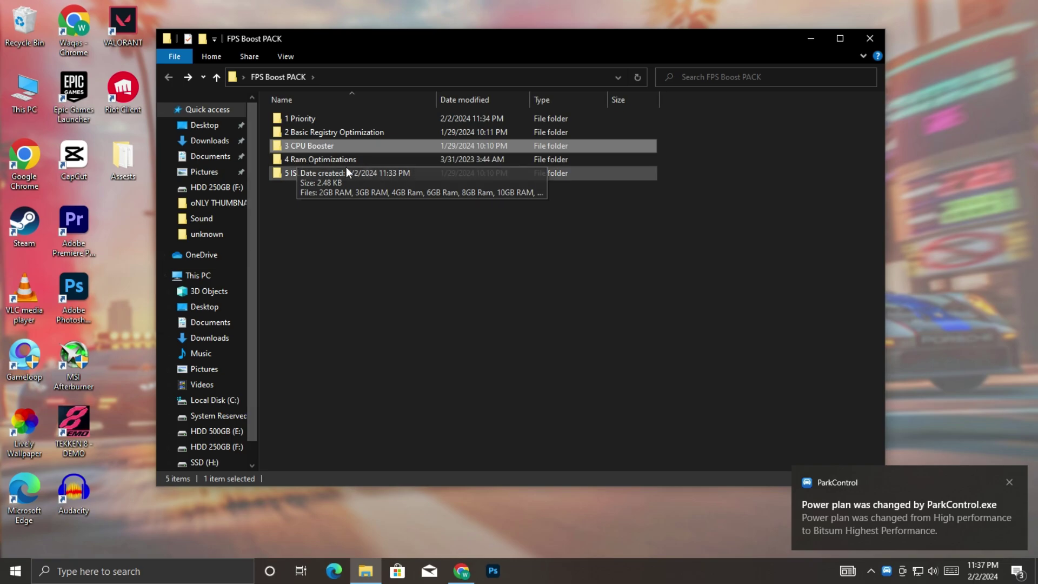
double_click(326, 160)
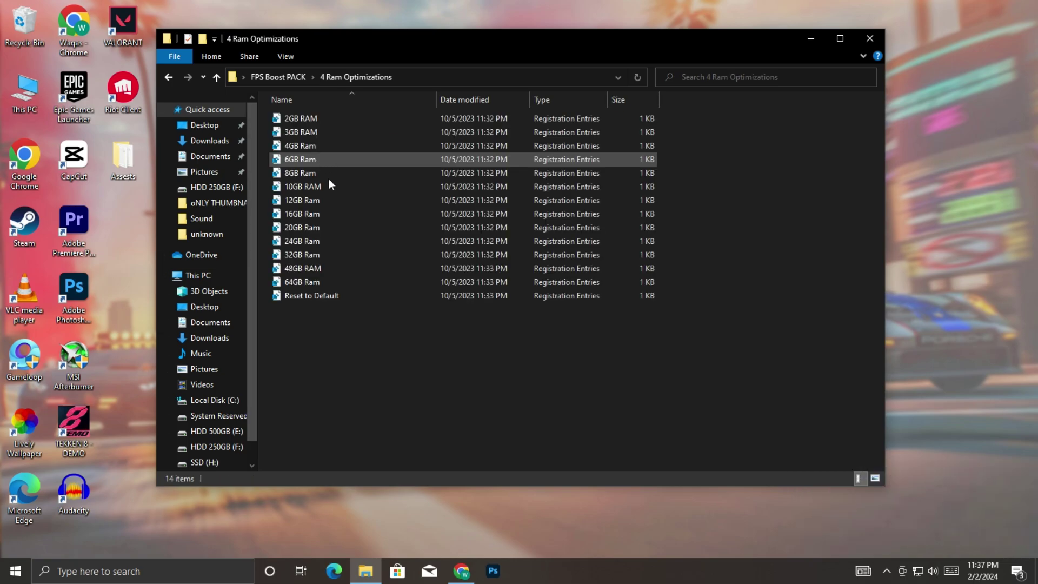
right_click(311, 214)
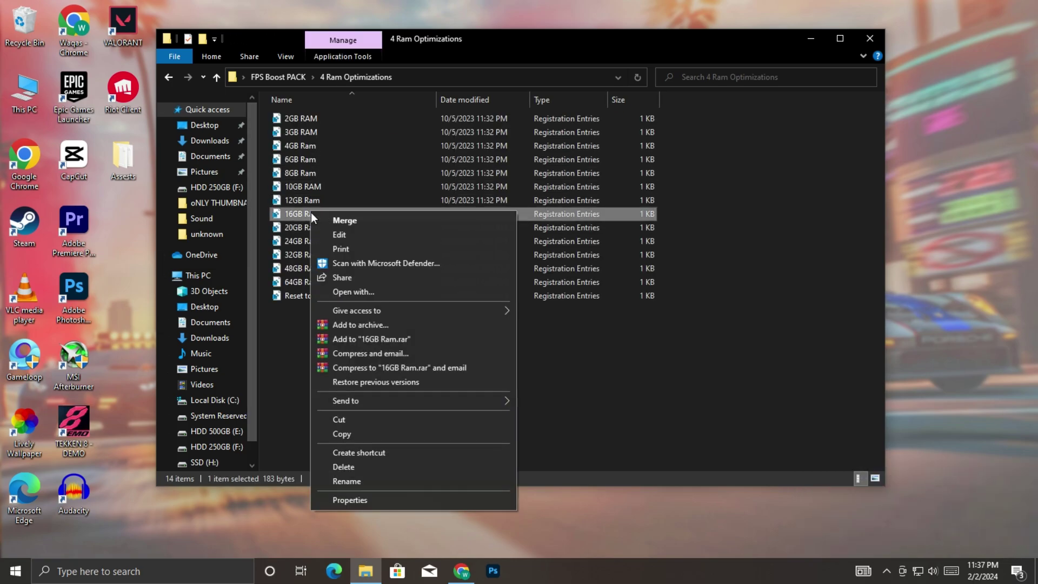
click(345, 218)
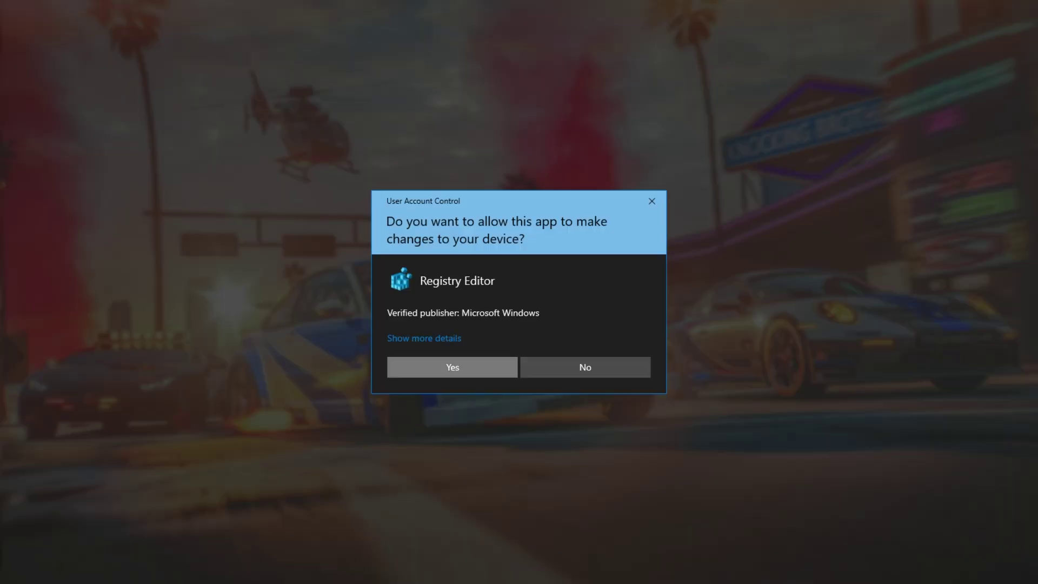
click(471, 360)
click(616, 315)
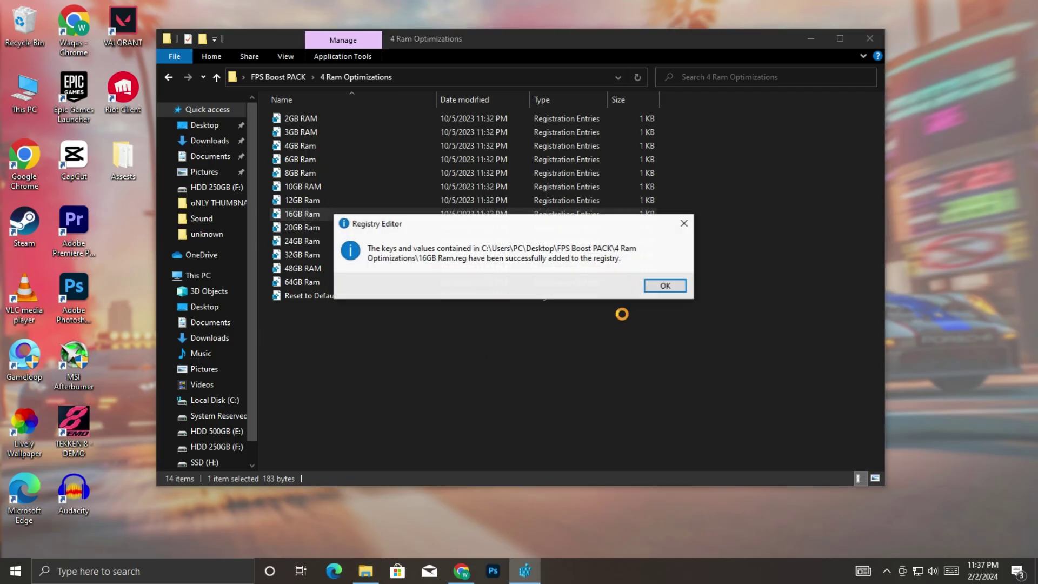
click(662, 287)
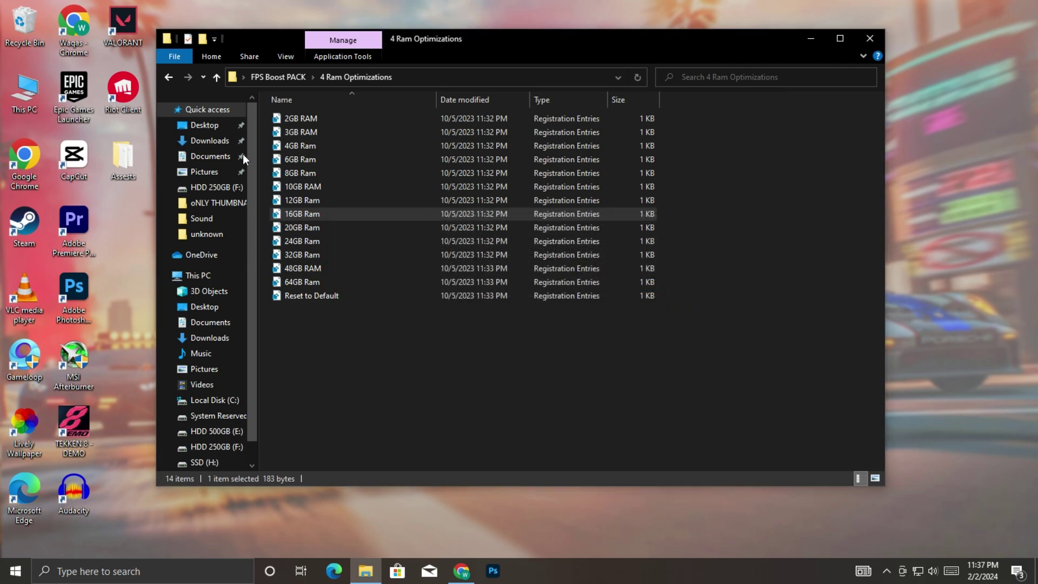
- Extract the 5 ISLC v1.0.2.2 self-extracting archive into its own 5 ISLC folder
click(170, 78)
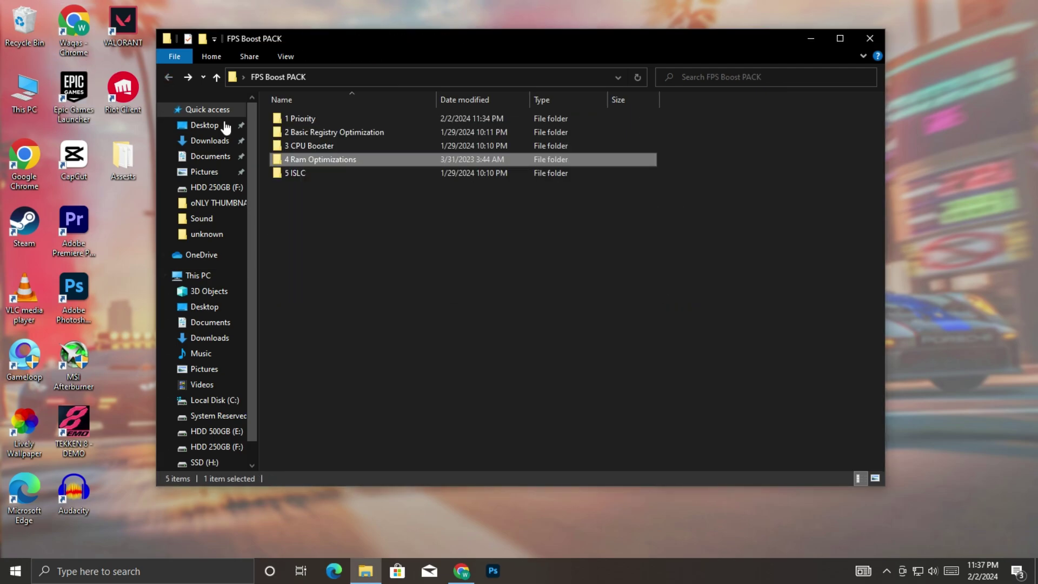
double_click(286, 173)
double_click(296, 116)
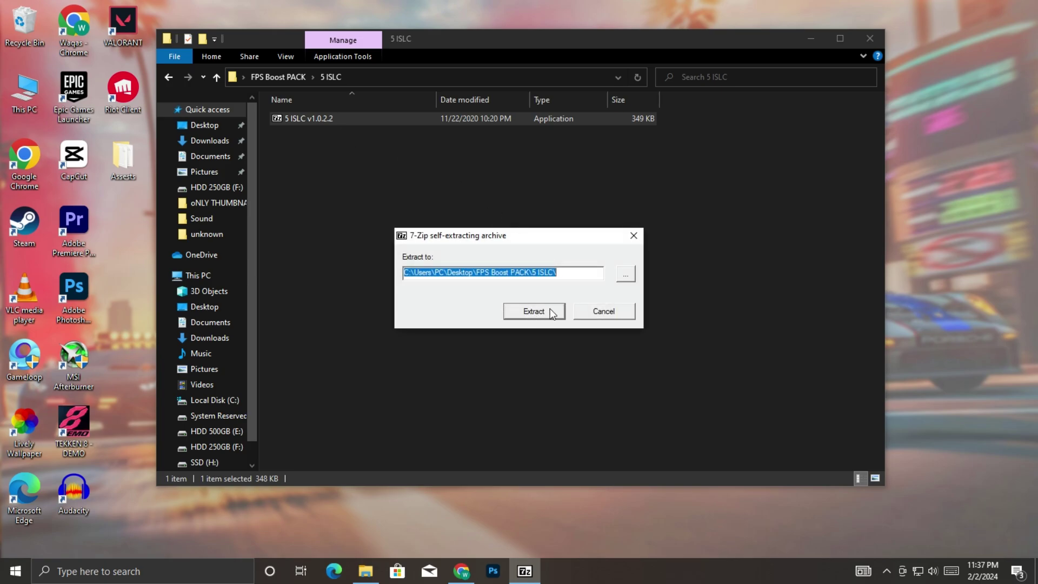
click(538, 310)
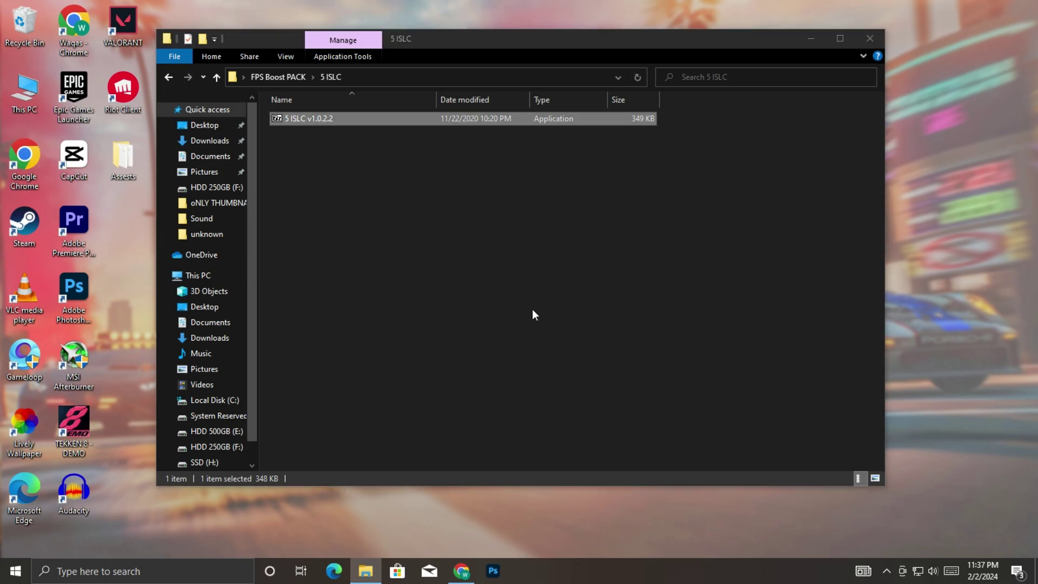
- Run Intelligent standby list cleaner ISLC from the extracted ISLC v1.0.2.2 folder as administrator and allow changes
double_click(343, 117)
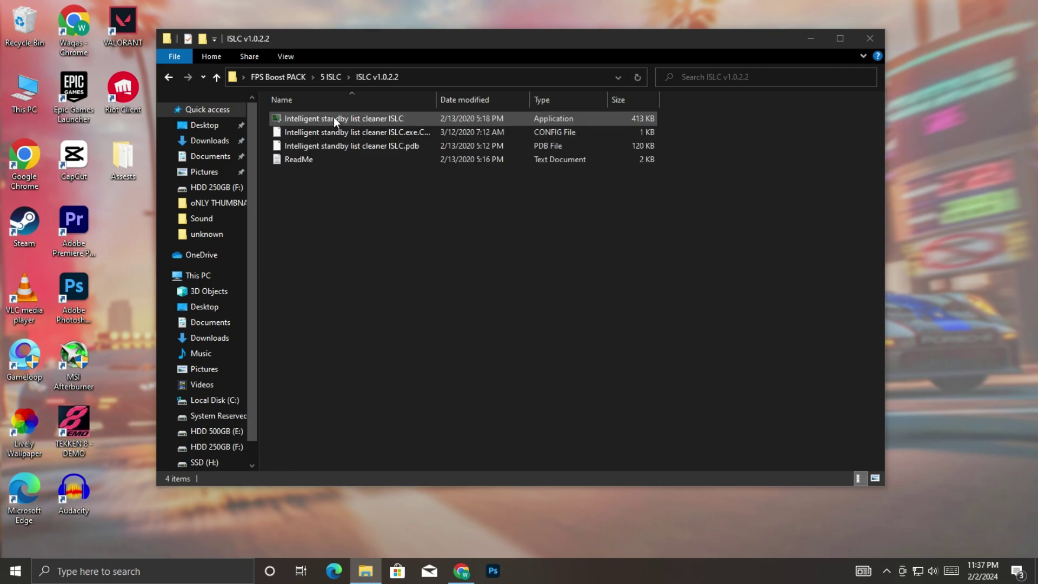
click(333, 117)
right_click(333, 117)
click(364, 127)
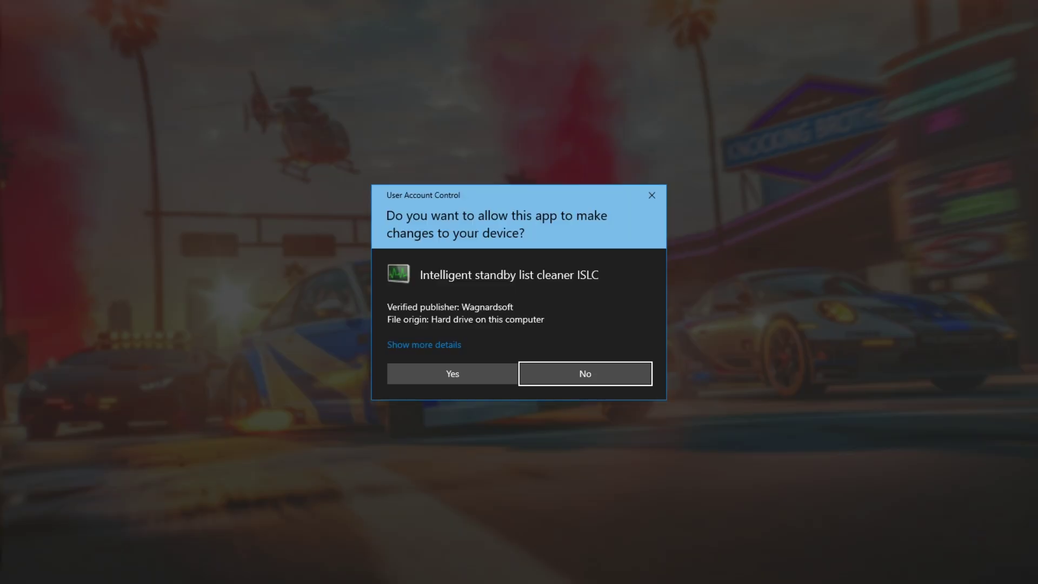
click(449, 374)
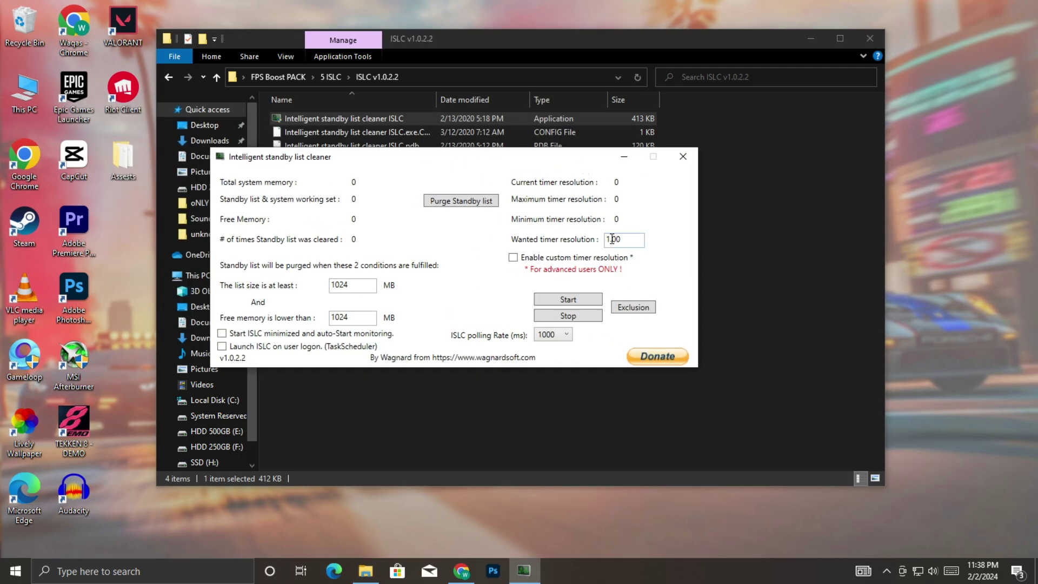
- Set the wanted timer resolution to 0.50 with custom timer resolution enabled, and the free memory threshold to 8000 MB
click(610, 240)
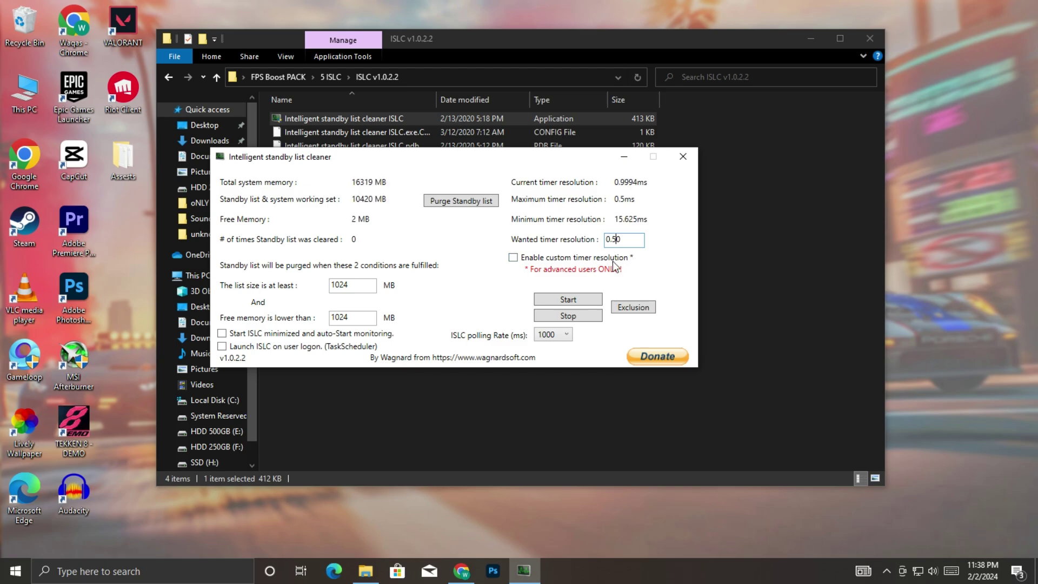
click(513, 258)
drag(357, 318, 341, 319)
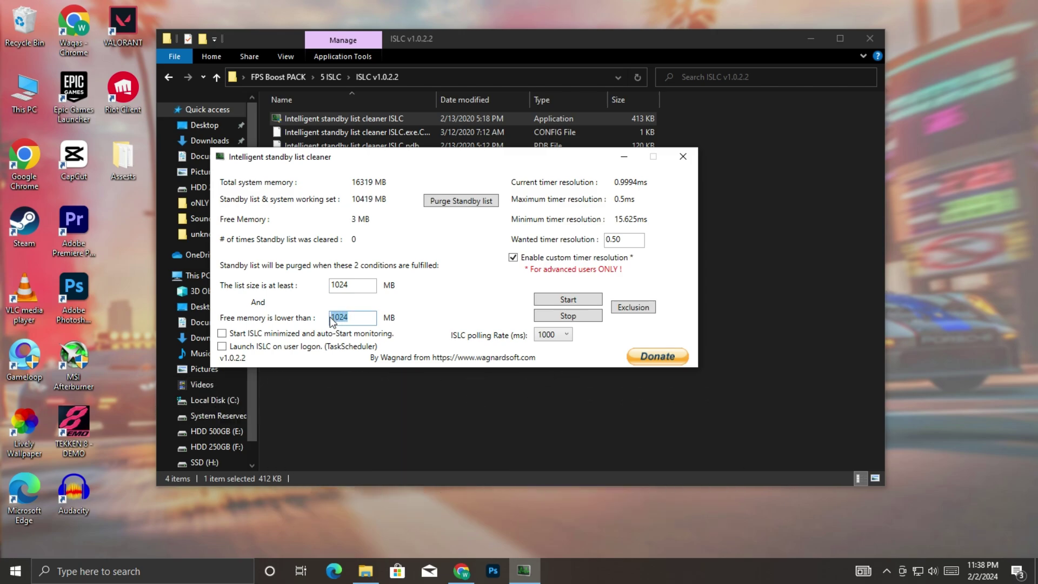
key(BackSpace)
text(8000)
- Enable starting ISLC minimized with auto-start monitoring, start the monitoring, and close the ISLC window
click(223, 334)
click(572, 304)
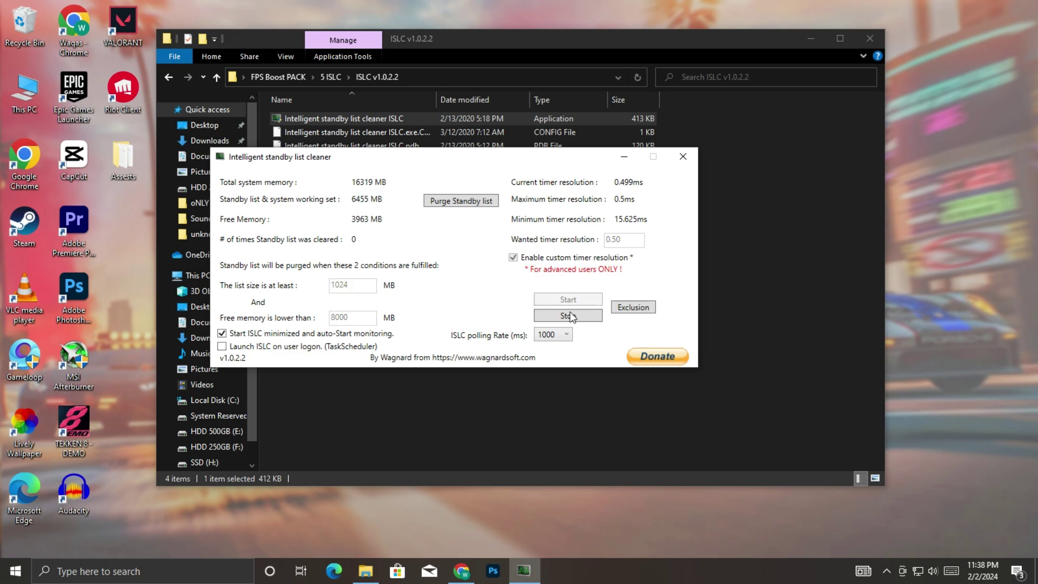
click(683, 157)
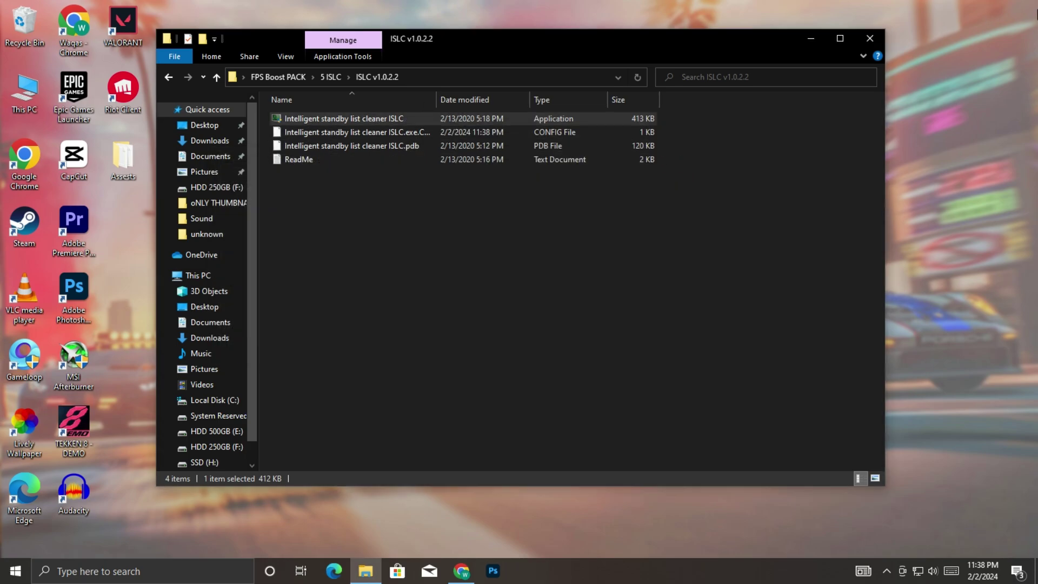
- Close the ISLC folder window and refresh the desktop
click(870, 36)
right_click(498, 196)
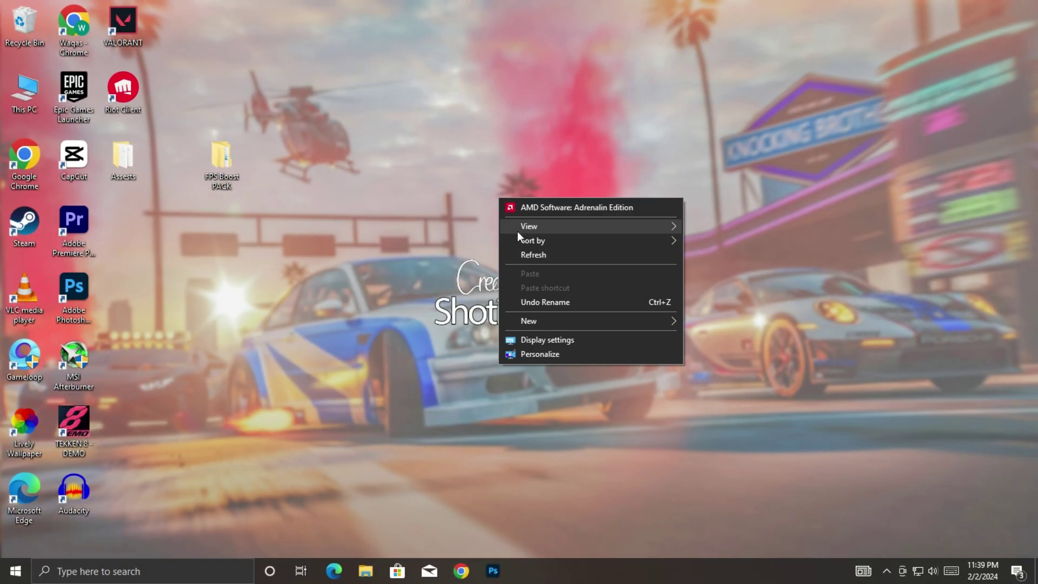
click(529, 255)
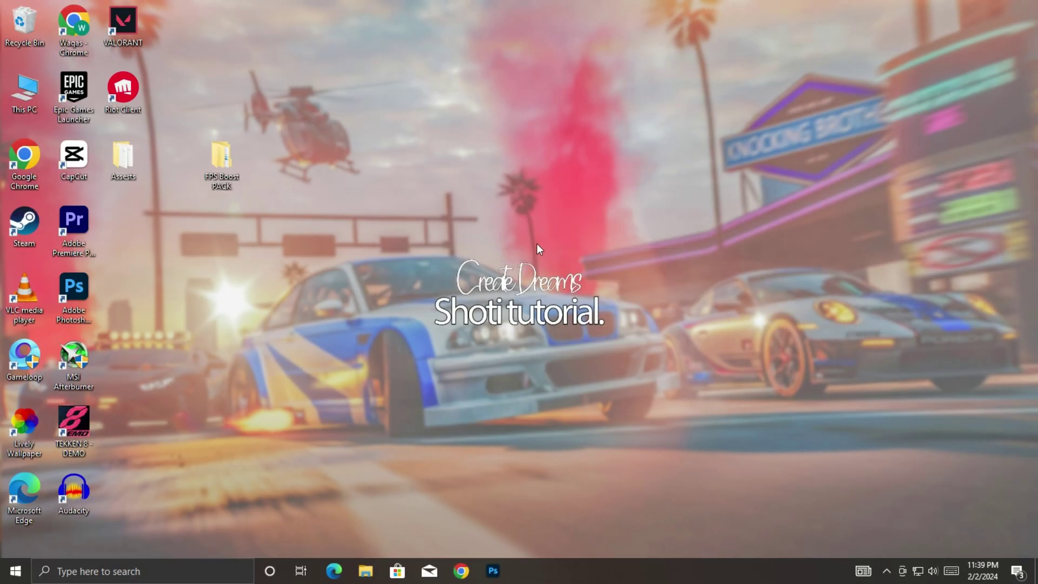
- Open AMD Software: Adrenalin Edition from the desktop and set the global graphics profile to Performance
right_click(537, 244)
click(600, 254)
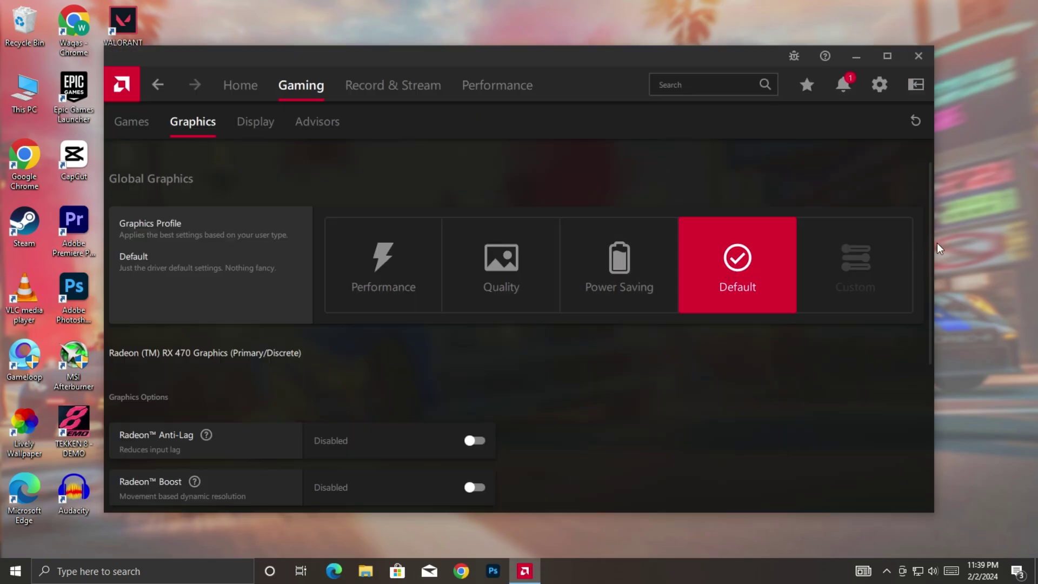
drag(928, 246, 927, 286)
click(352, 208)
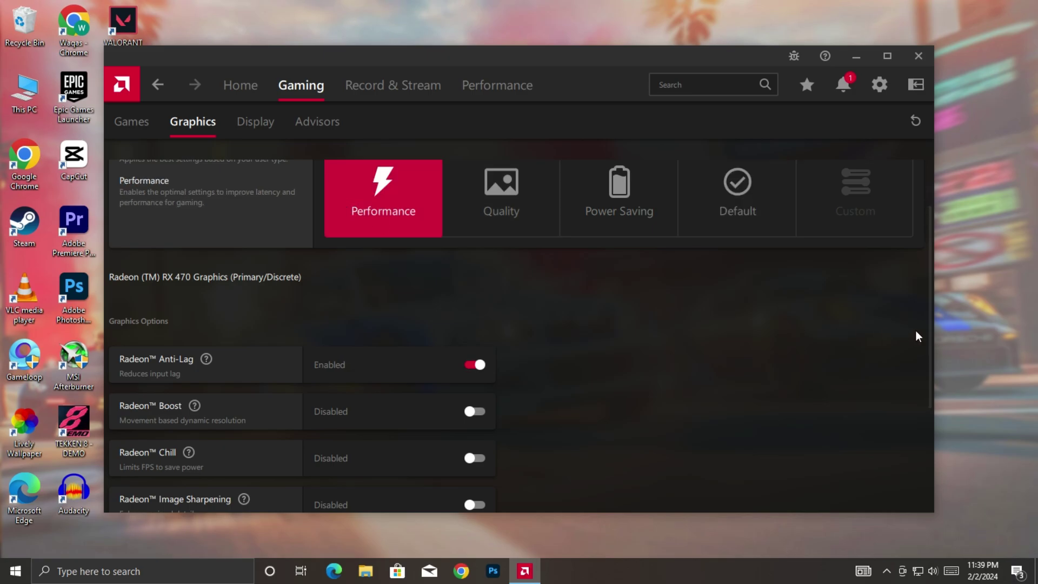
- Enable Radeon Image Sharpening and set its sharpness to 70%
drag(928, 278, 937, 372)
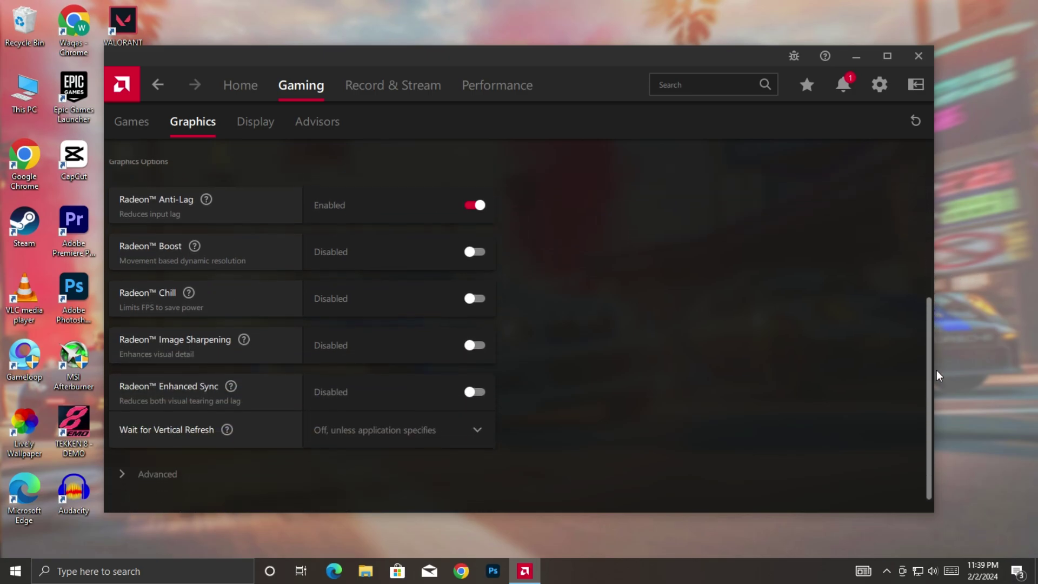
click(471, 345)
drag(450, 381, 442, 380)
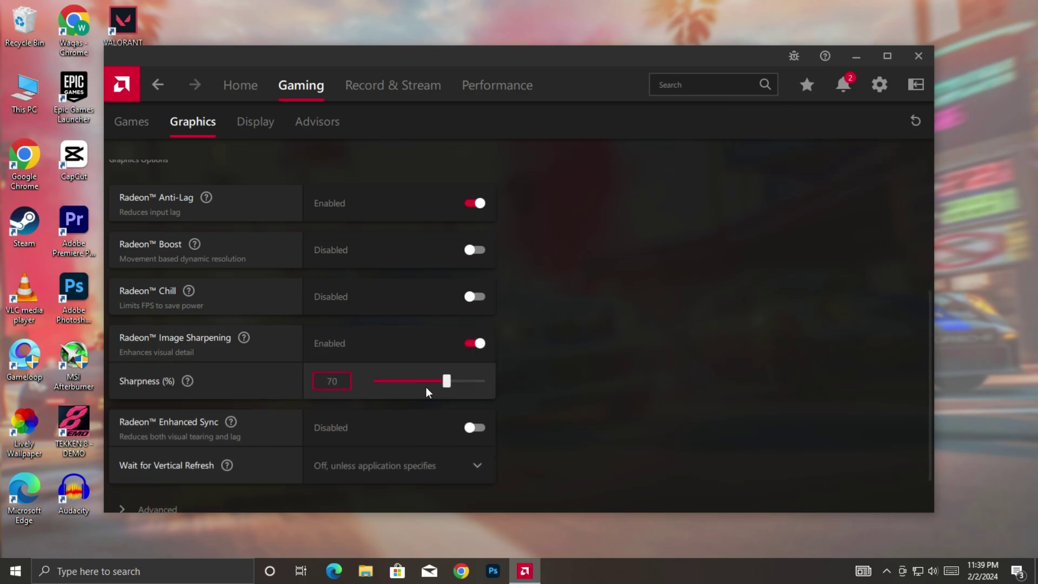
- Expand the advanced graphics settings and set Anti-Aliasing to Enhance application settings
click(127, 502)
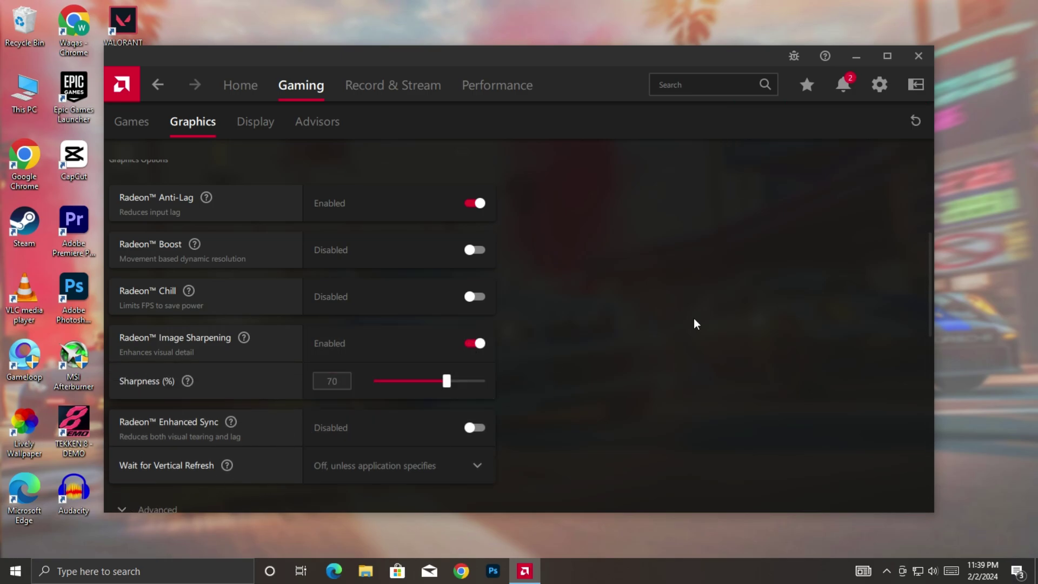
drag(926, 305, 889, 393)
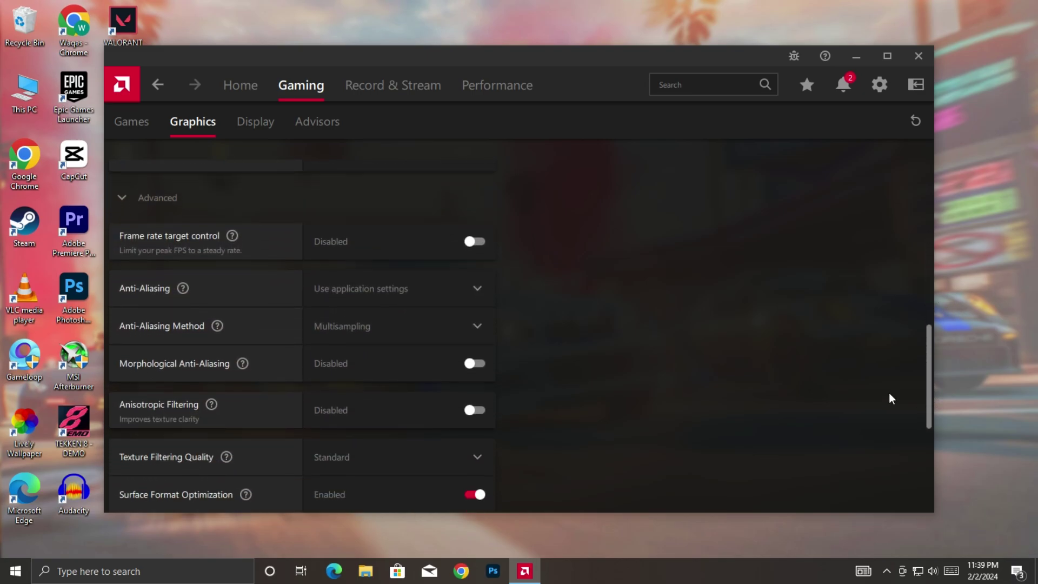
click(447, 300)
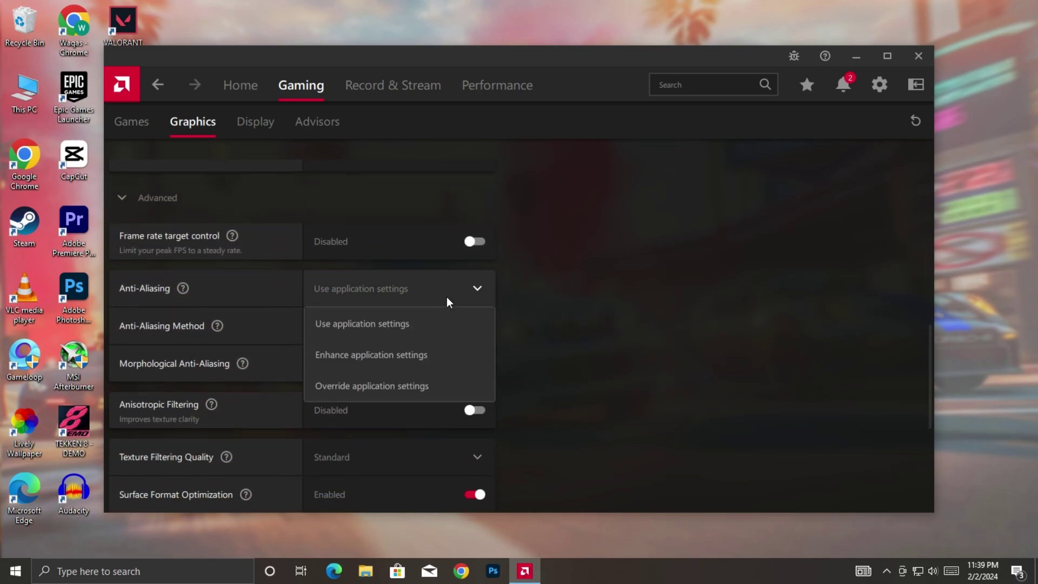
click(419, 354)
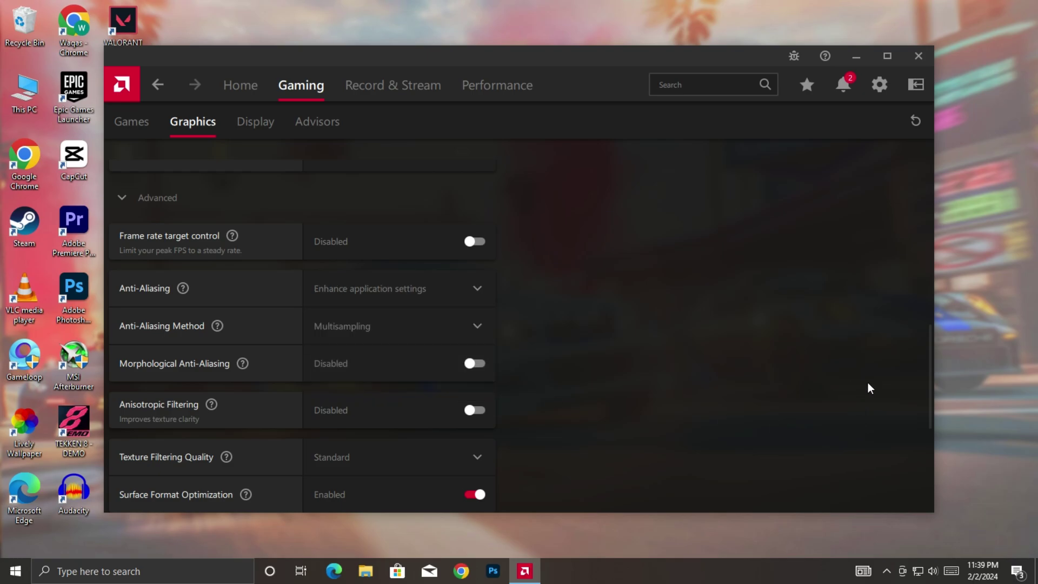
- Enable Anisotropic Filtering at the 2x level and set Texture Filtering Quality to Performance
drag(930, 387, 923, 434)
click(429, 250)
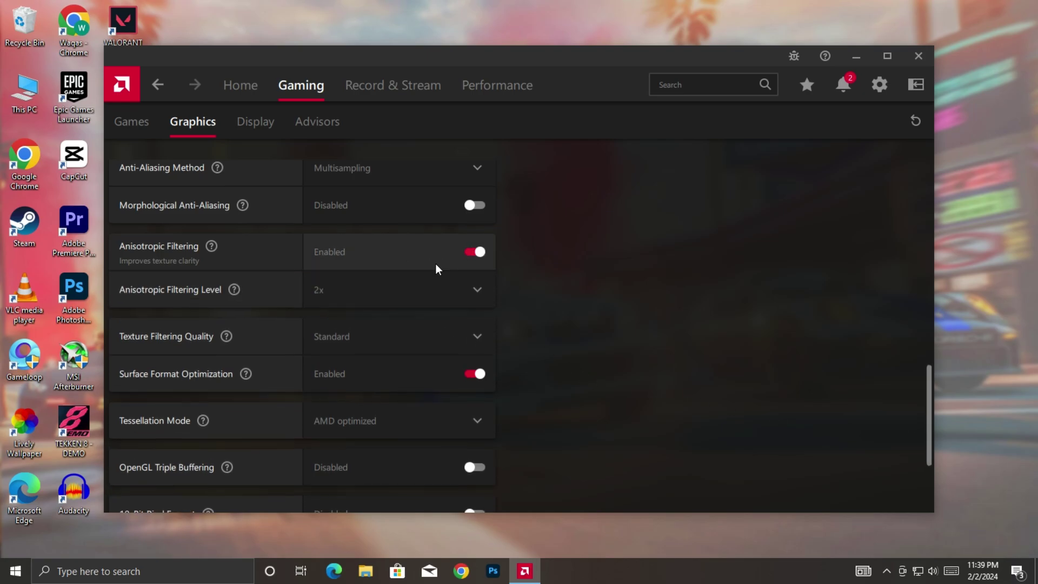
click(405, 300)
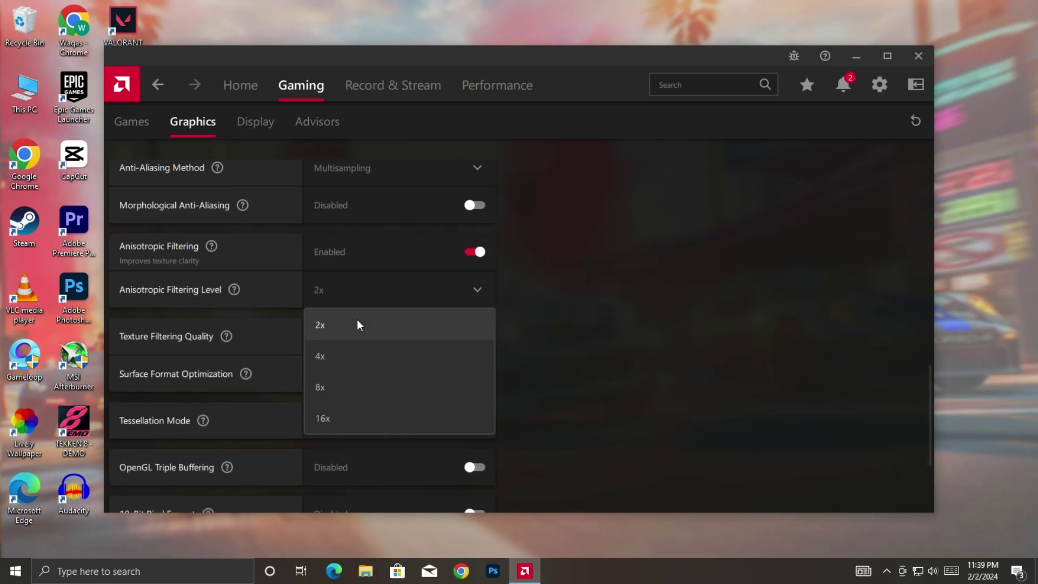
click(358, 324)
click(413, 346)
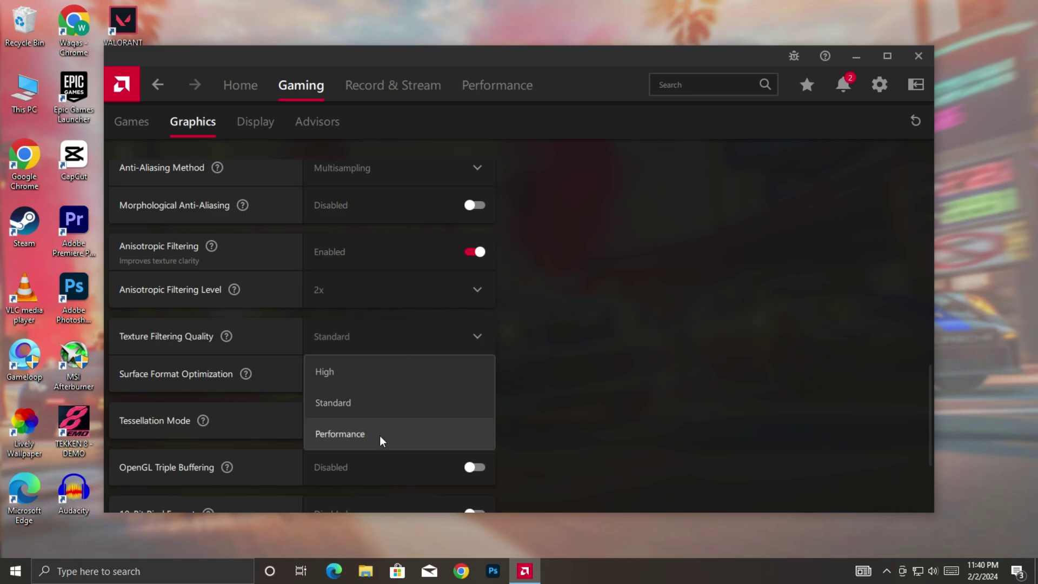
click(361, 441)
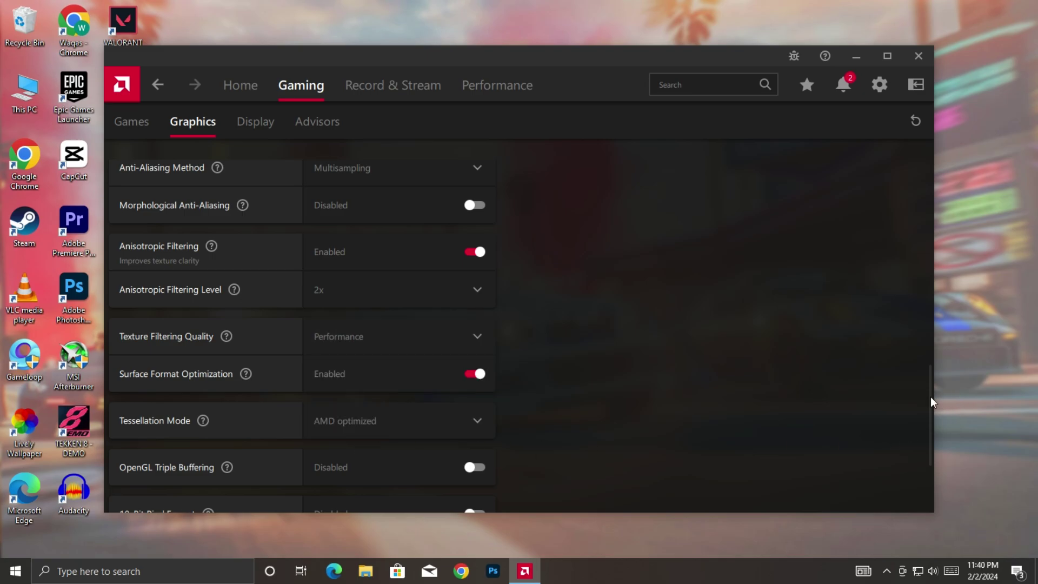
- Enable OpenGL Triple Buffering and set Tessellation Mode to Use application settings
drag(930, 397, 932, 449)
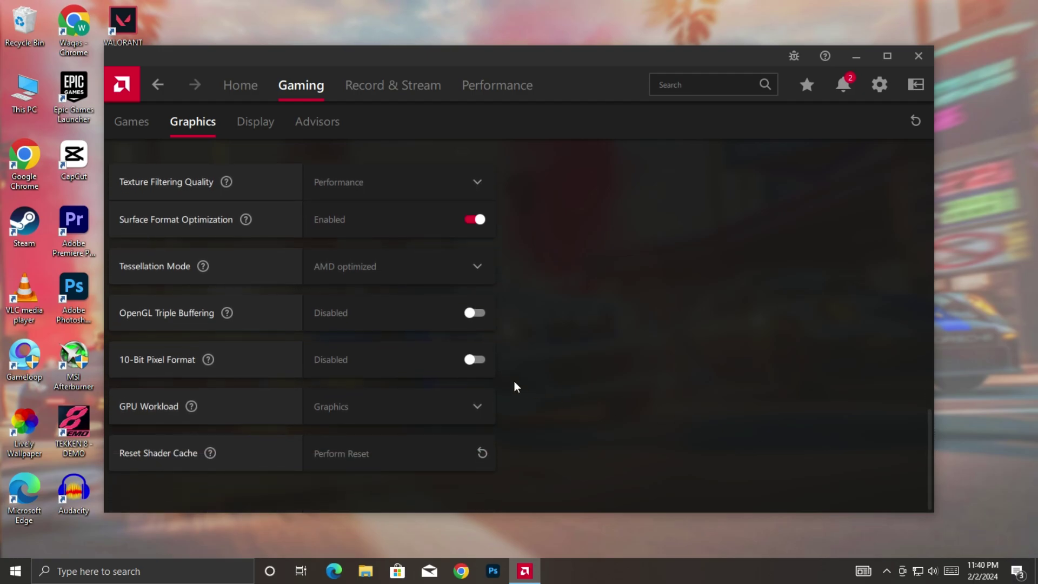
click(474, 313)
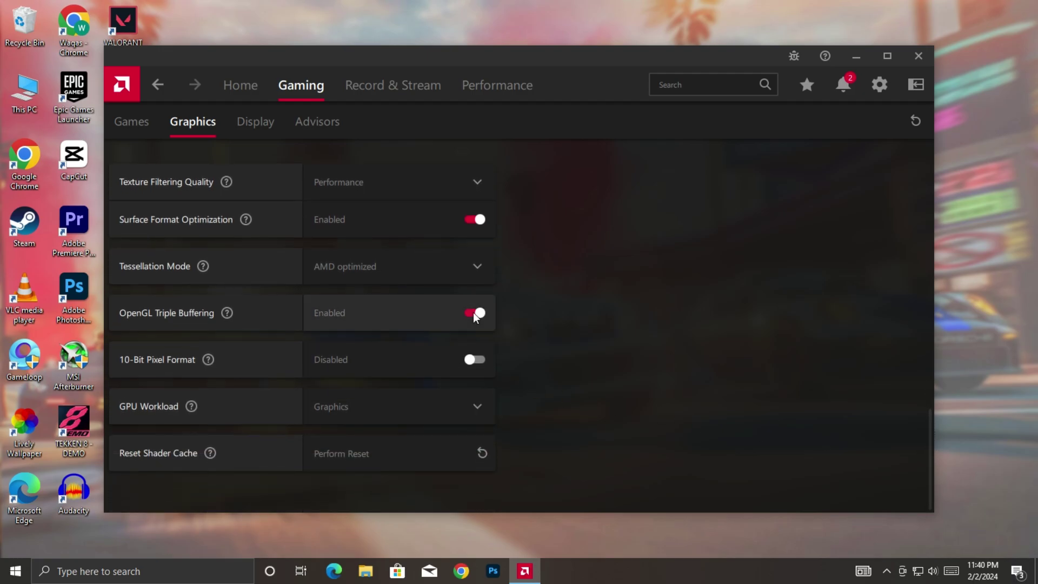
click(424, 269)
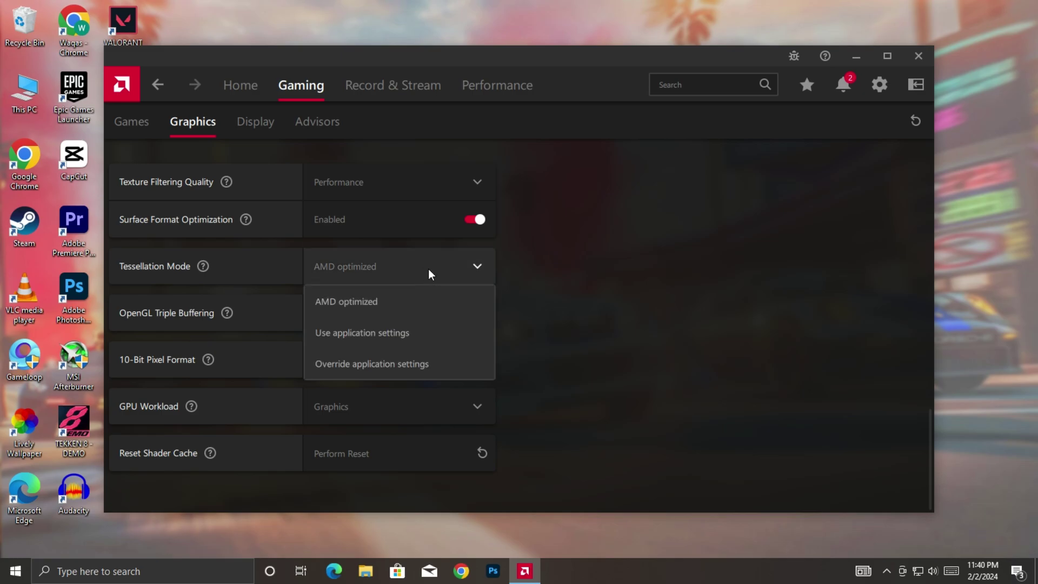
click(361, 340)
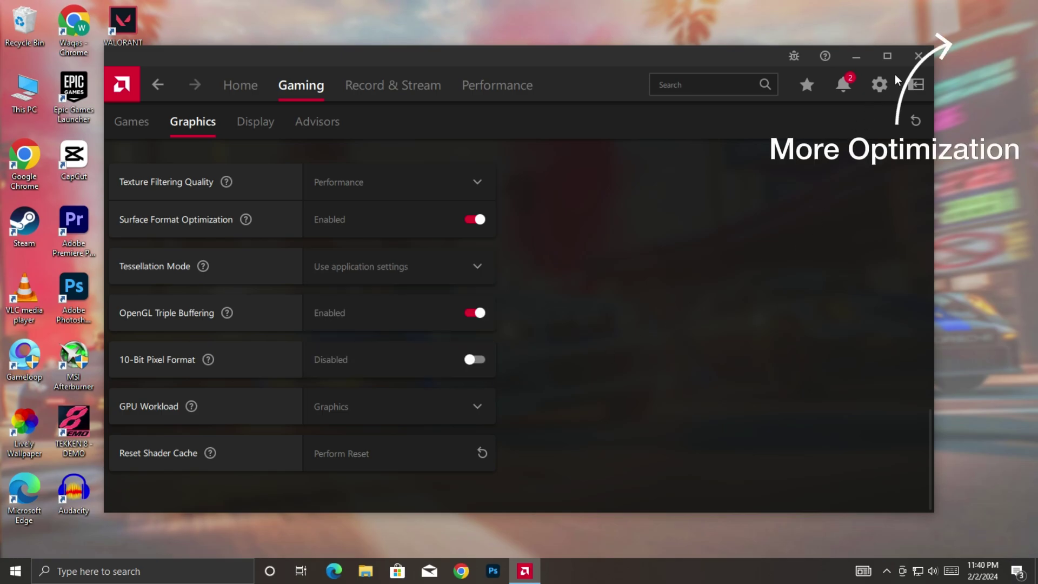
click(906, 62)
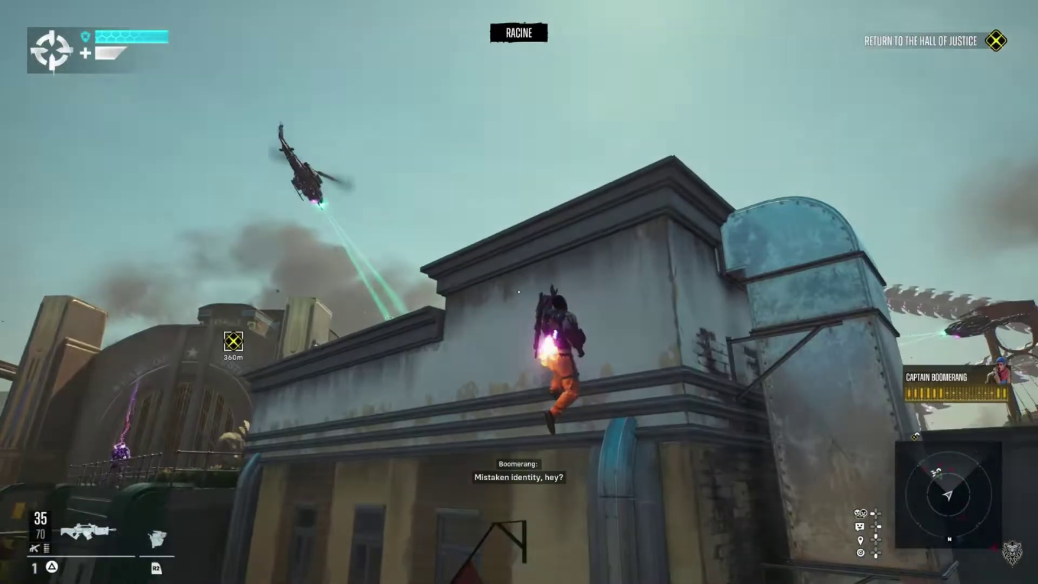